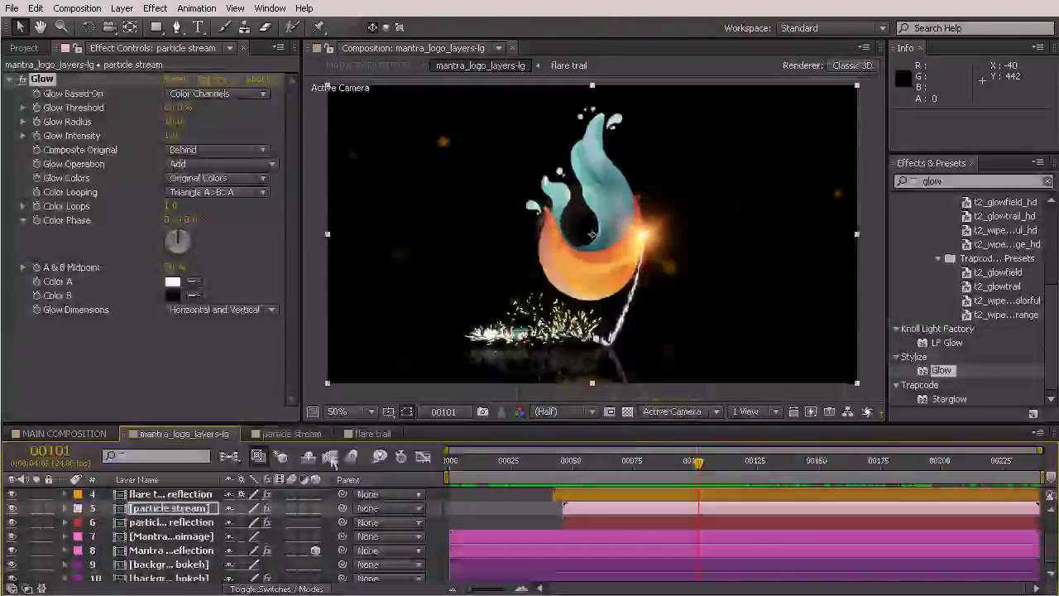
# Close the particle stream and flare trail compositions, and open the nested Mantra logoimage composition
pyautogui.click(329, 435)
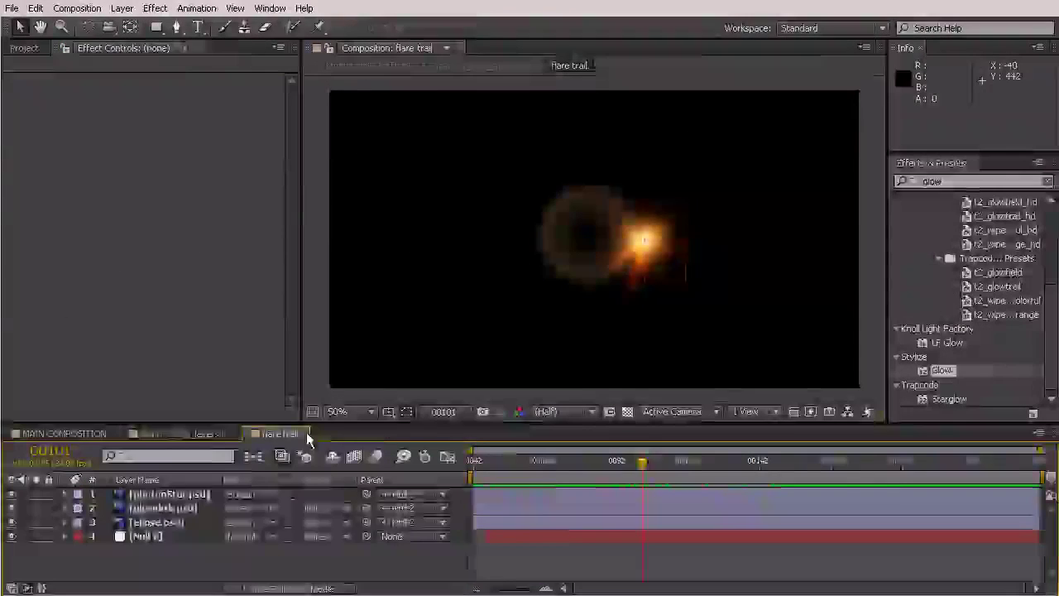
pyautogui.click(301, 433)
pyautogui.click(185, 539)
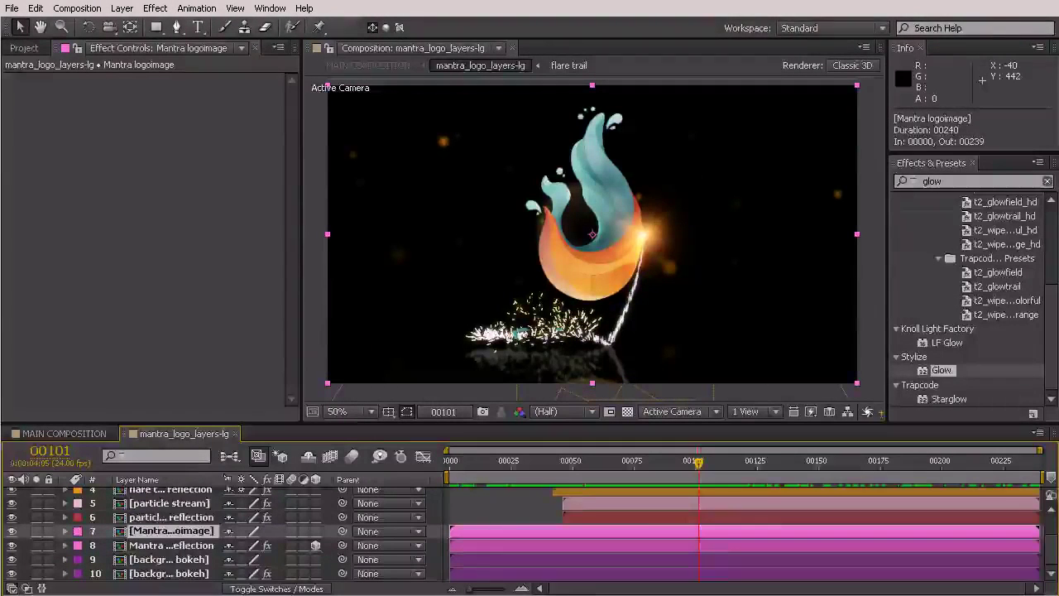
pyautogui.moveTo(224, 480); pyautogui.dragTo(272, 480)
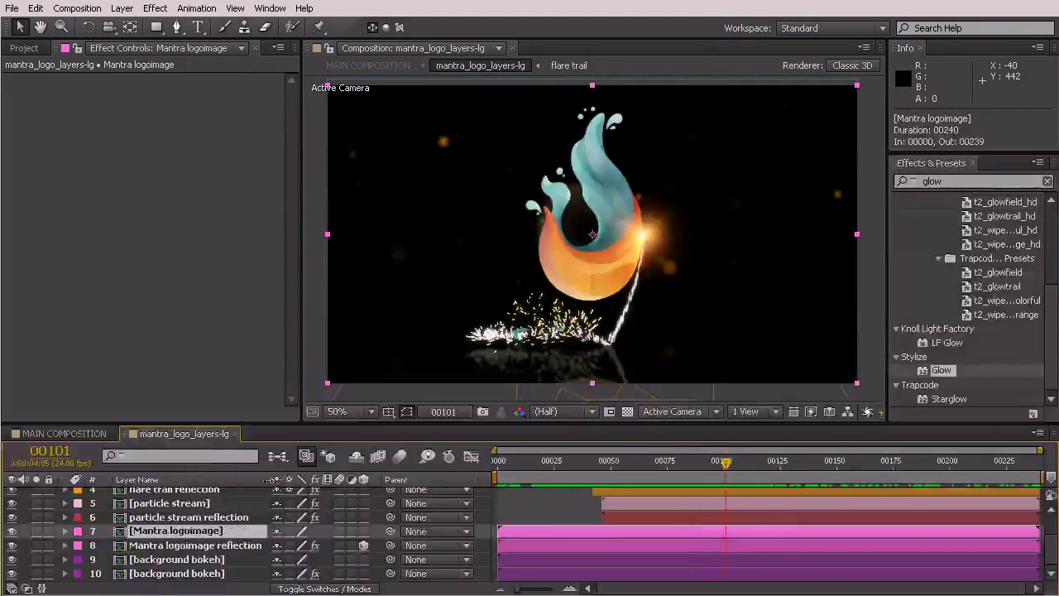
pyautogui.doubleClick(177, 530)
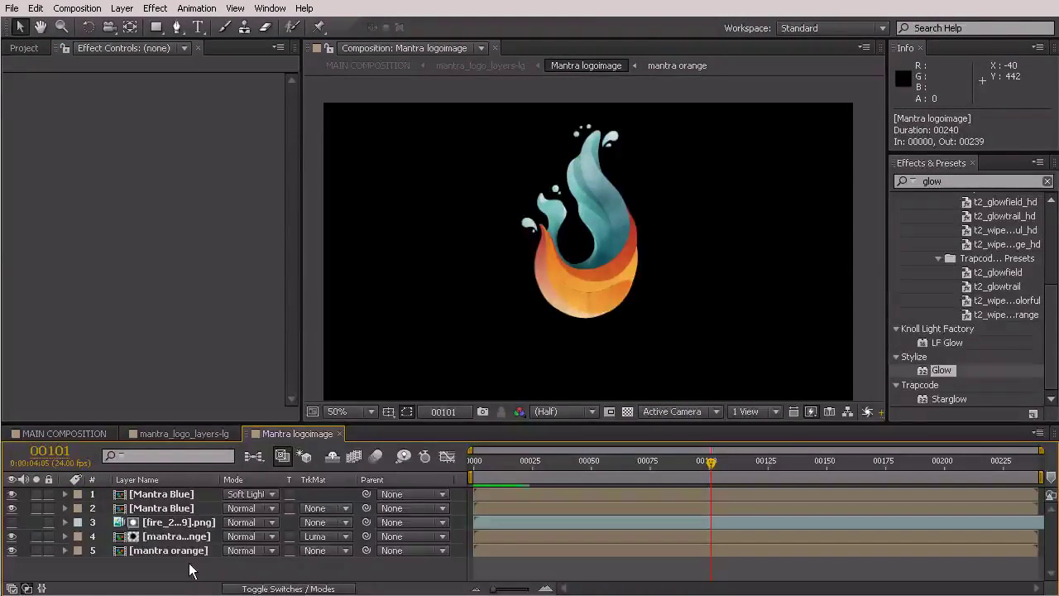
# Open the nested Mantra Blue composition and go to frame 36 with its drop layers in view
pyautogui.click(161, 494)
pyautogui.doubleClick(161, 508)
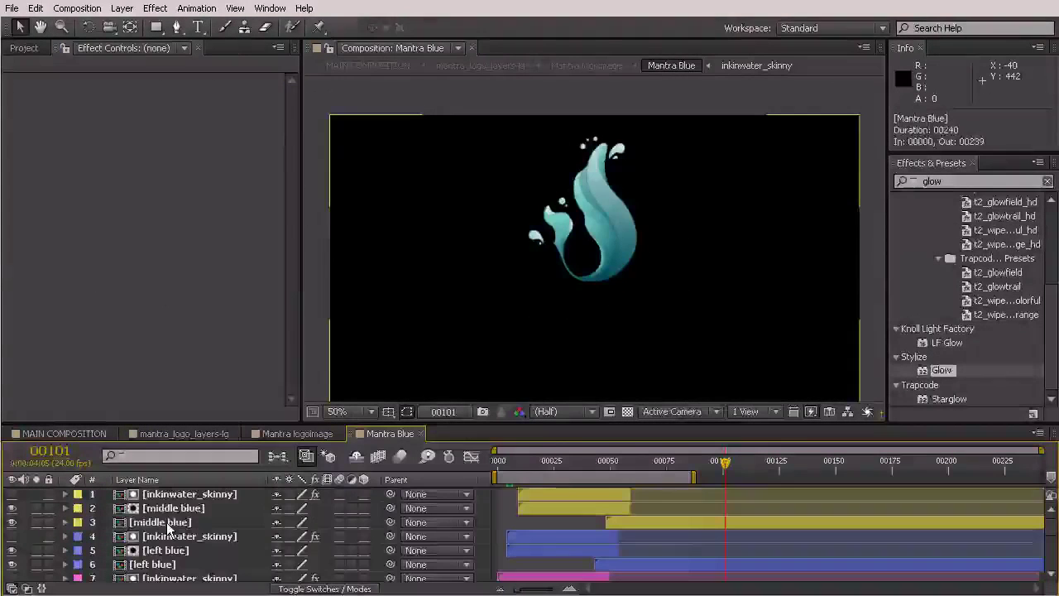
pyautogui.scroll(-4, 189, 520)
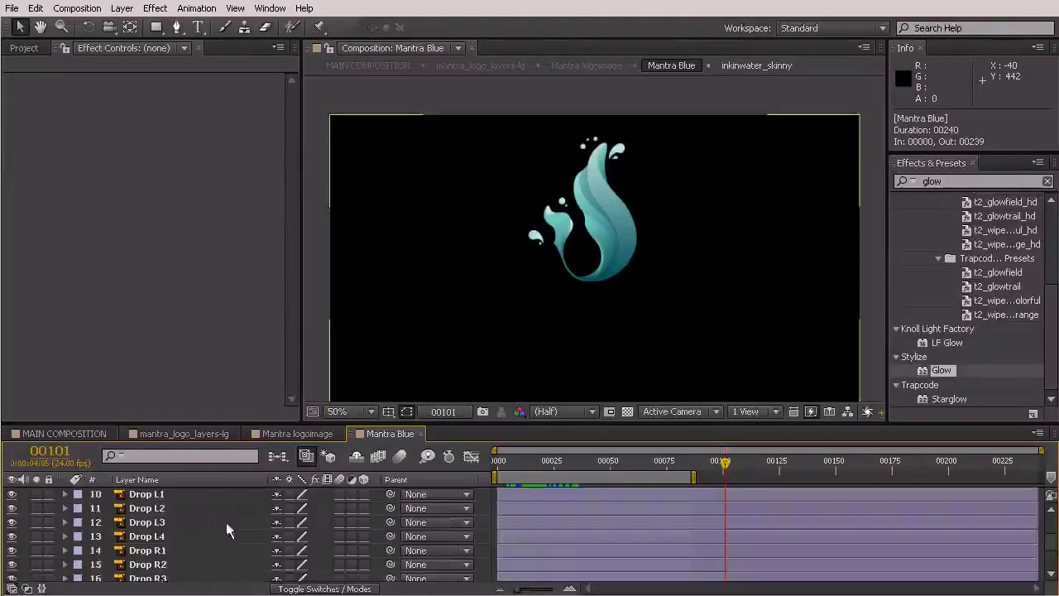
pyautogui.moveTo(256, 424); pyautogui.dragTo(261, 359)
pyautogui.moveTo(584, 403); pyautogui.dragTo(577, 479)
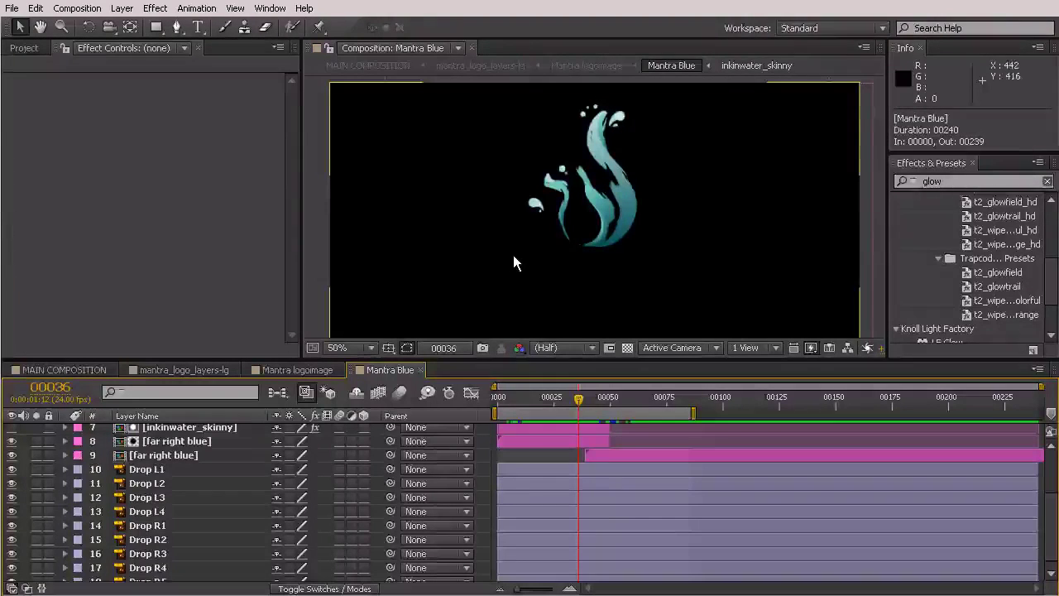
# Lock the Drop L1 and Drop L2 layers
pyautogui.click(169, 469)
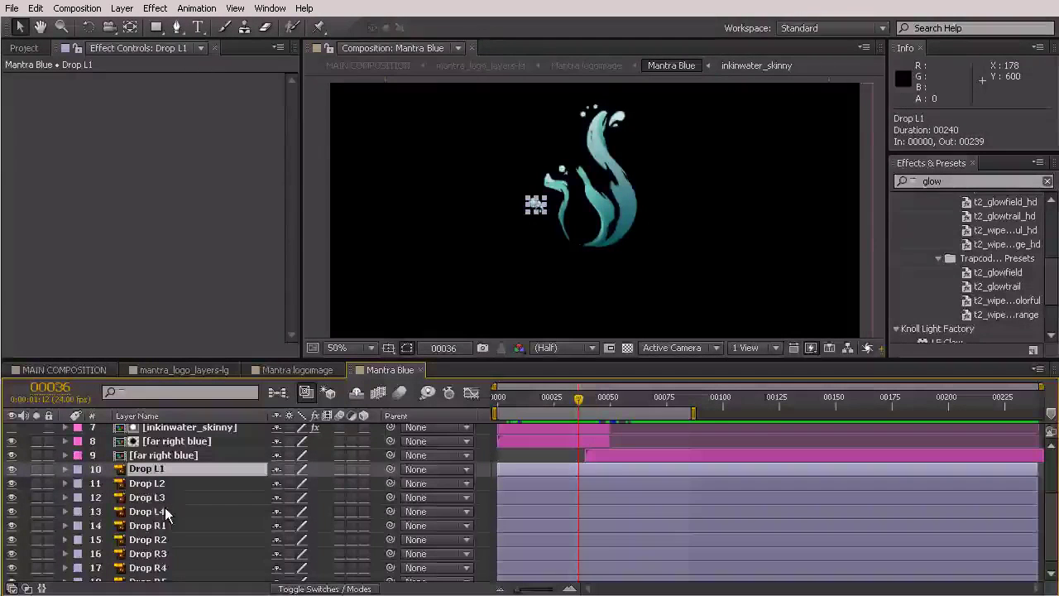
pyautogui.click(151, 485)
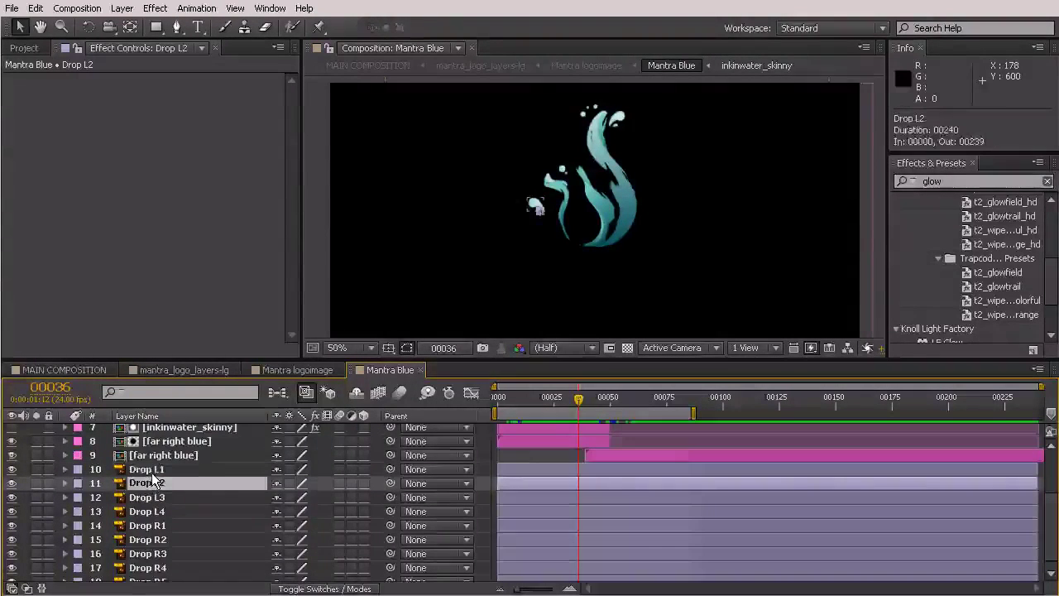
pyautogui.keyDown('shift'); pyautogui.click(152, 473); pyautogui.keyUp('shift')
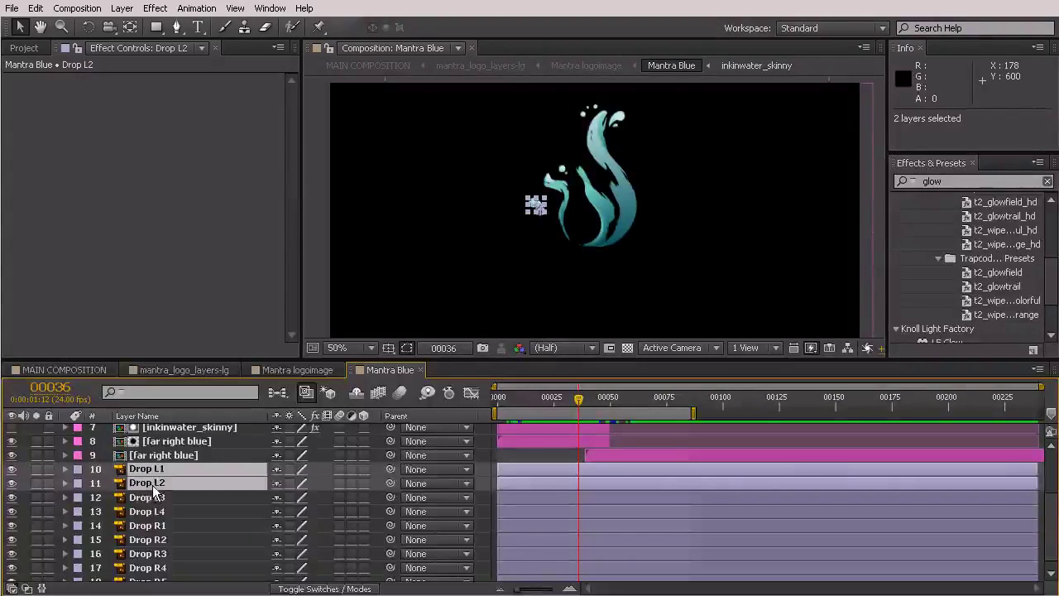
pyautogui.click(48, 470)
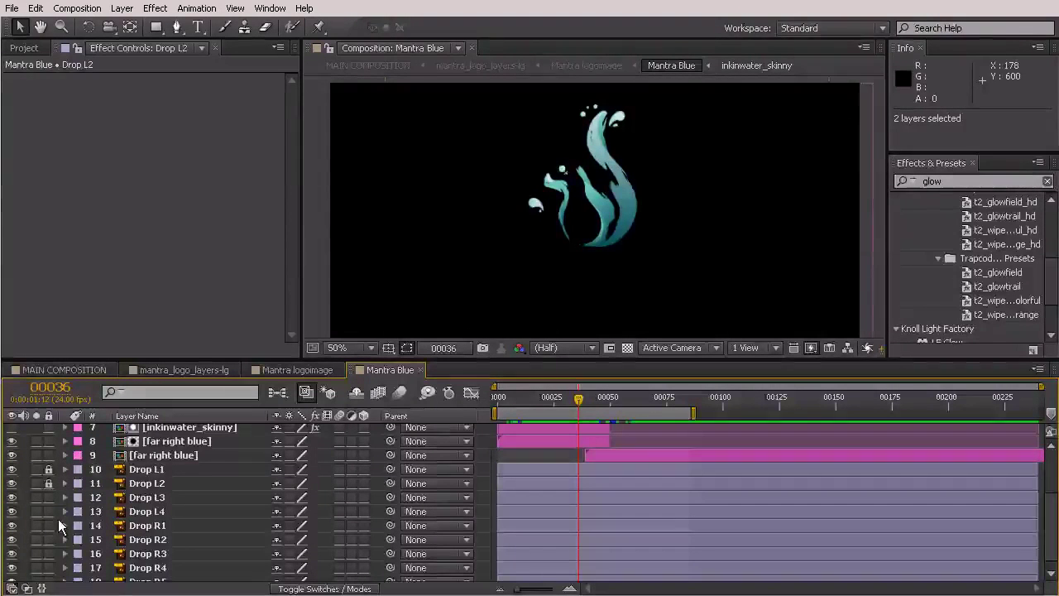
# Shift the layers Drop L3 through Drop R5 in time so that they start at frame 36
pyautogui.click(170, 497)
pyautogui.scroll(-1, 170, 524)
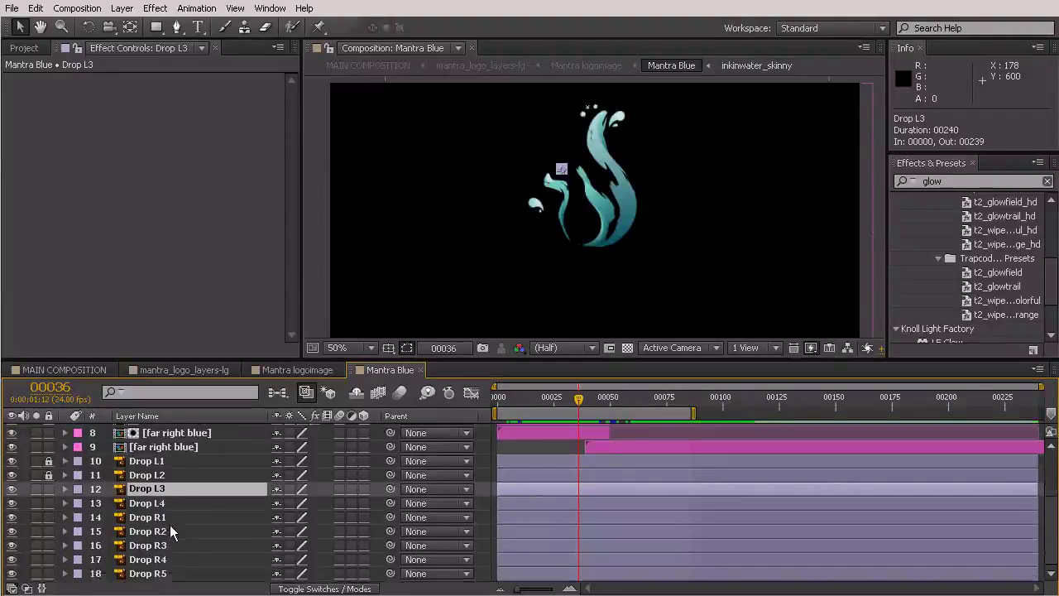
pyautogui.keyDown('shift'); pyautogui.click(156, 573); pyautogui.keyUp('shift')
pyautogui.moveTo(538, 489); pyautogui.dragTo(594, 488)
pyautogui.click(554, 498)
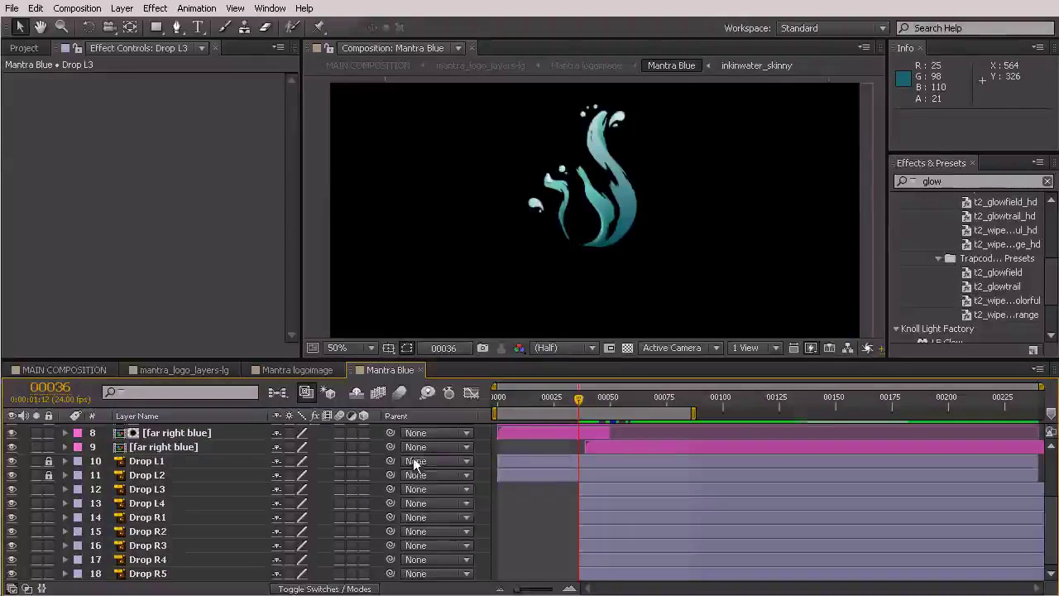
# Add a 100% Scale keyframe to the Drop L3 layer and place it at frame 46
pyautogui.click(184, 489)
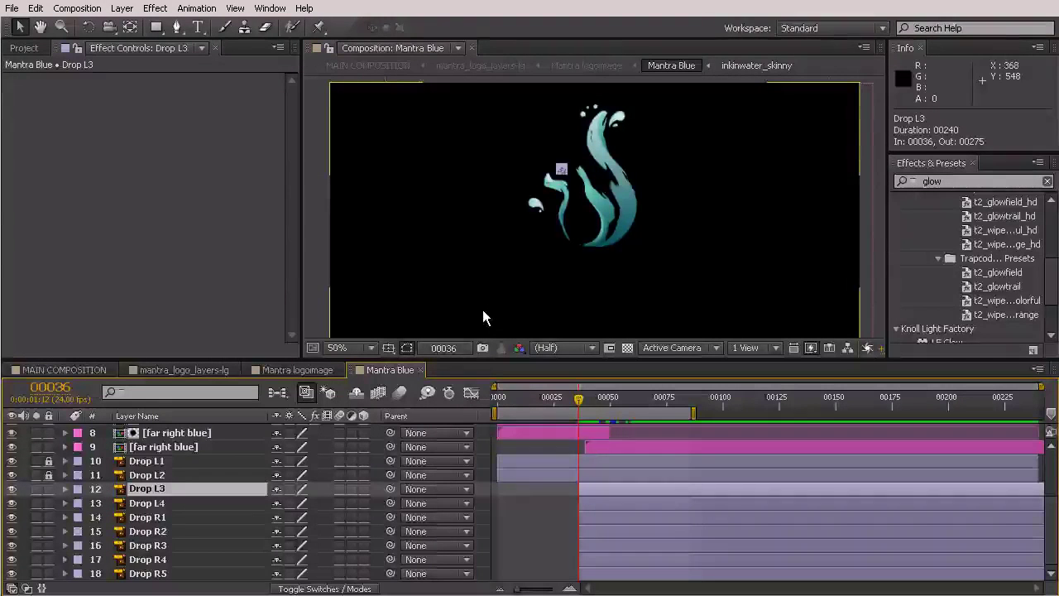
pyautogui.click(355, 374)
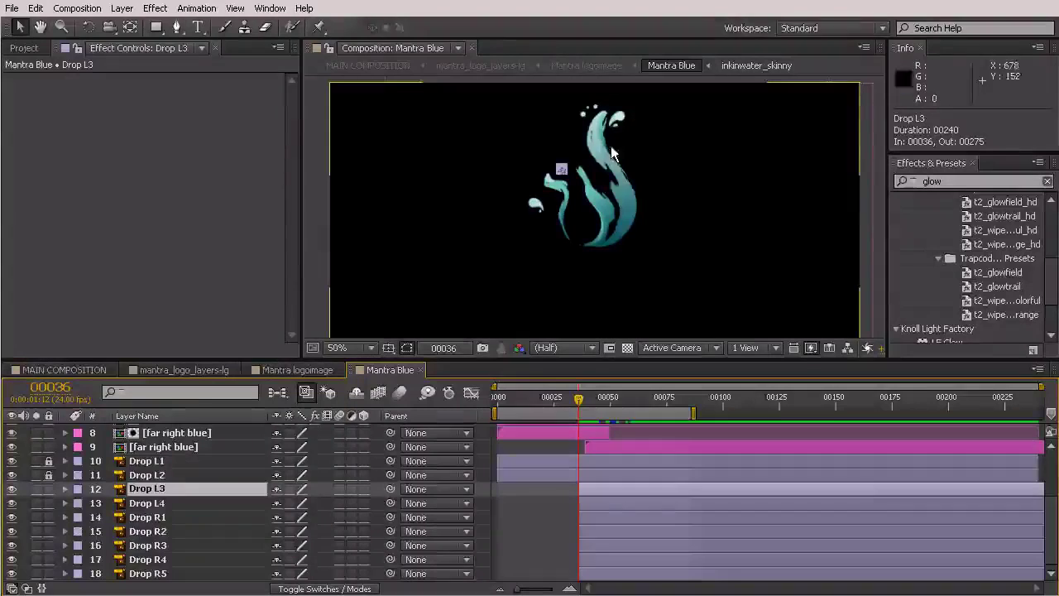
pyautogui.scroll(2, 561, 130)
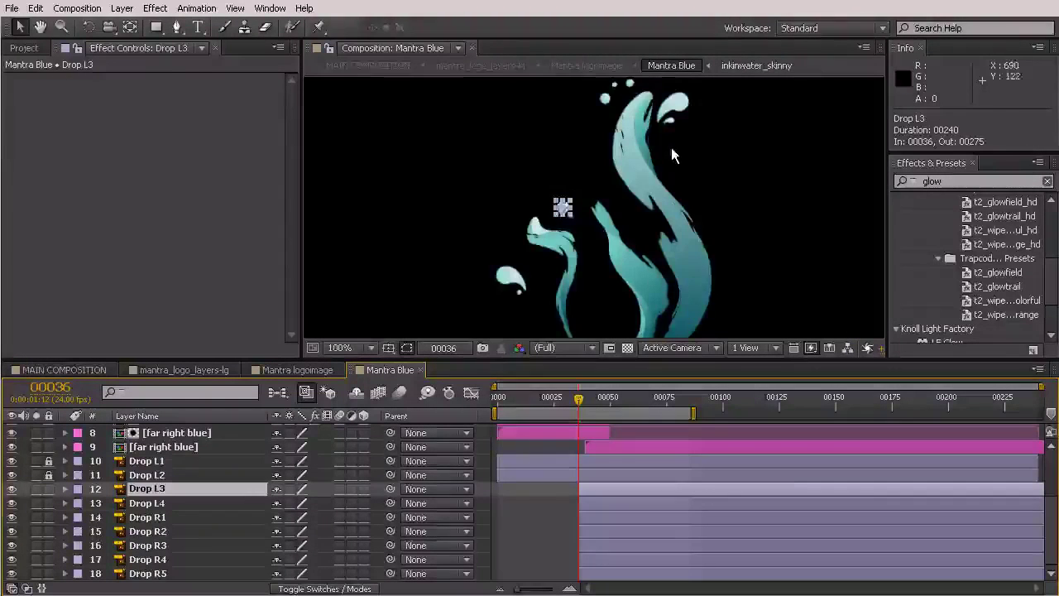
pyautogui.scroll(2, 591, 169)
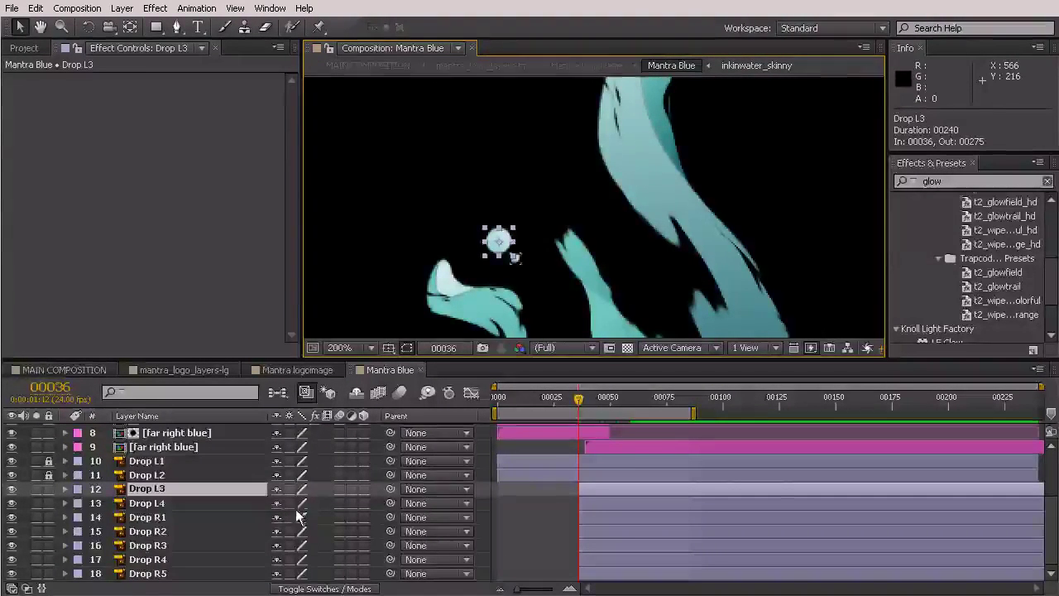
pyautogui.press('s')
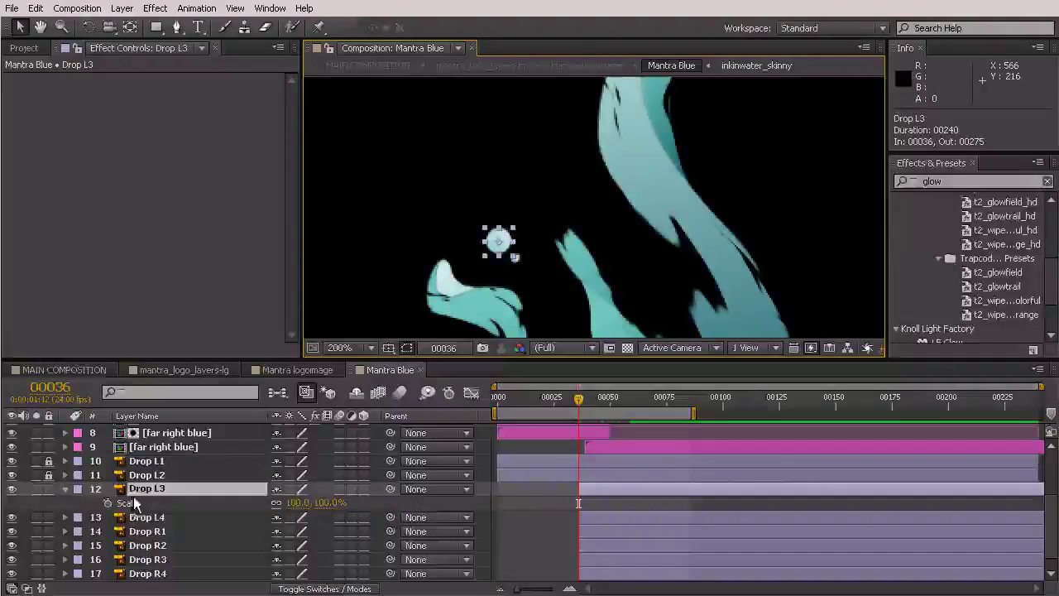
pyautogui.click(107, 502)
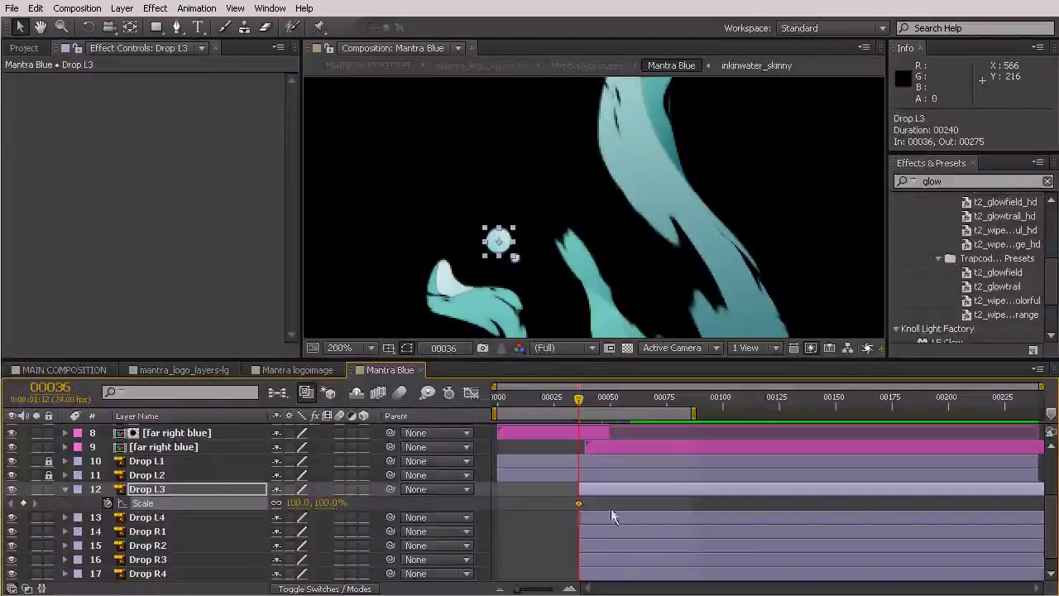
pyautogui.moveTo(579, 503)
pyautogui.mouseDown()
pyautogui.moveTo(608, 504)
pyautogui.moveTo(596, 502)
pyautogui.mouseUp()
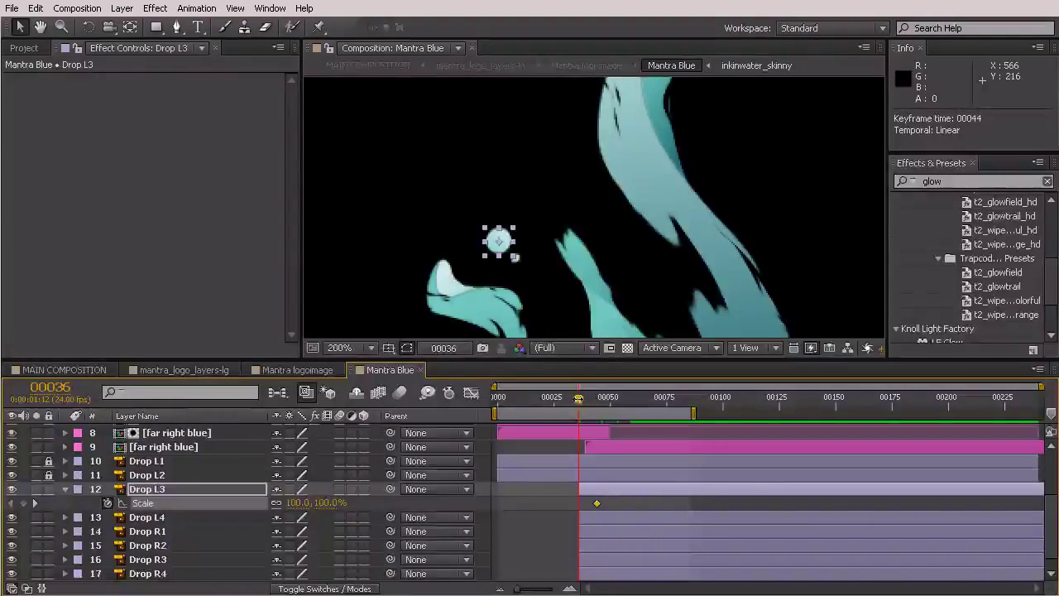
pyautogui.hotkey('shift', 'pagedown')
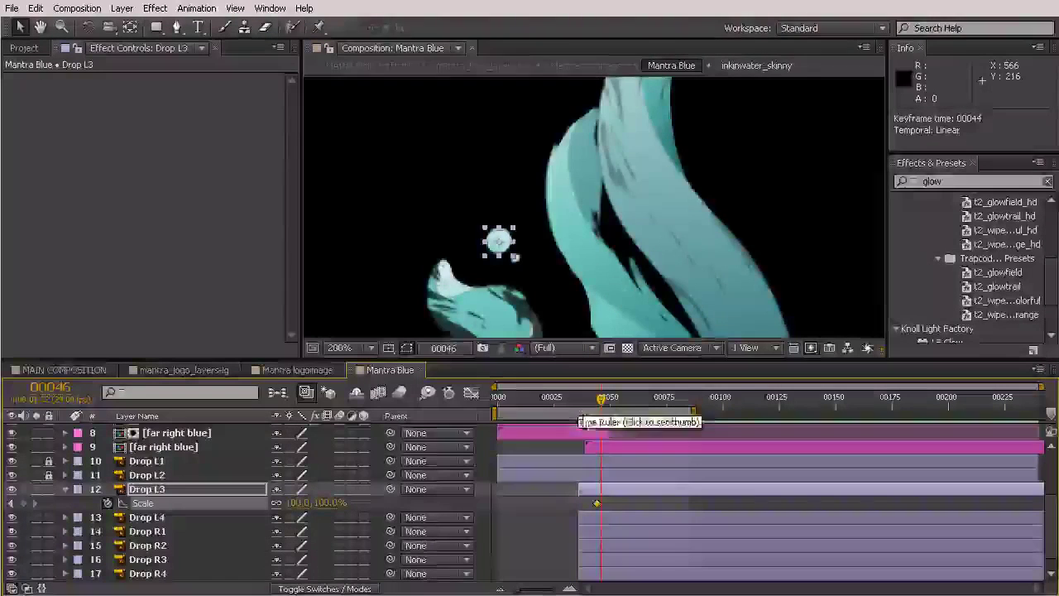
pyautogui.moveTo(595, 502); pyautogui.dragTo(600, 503)
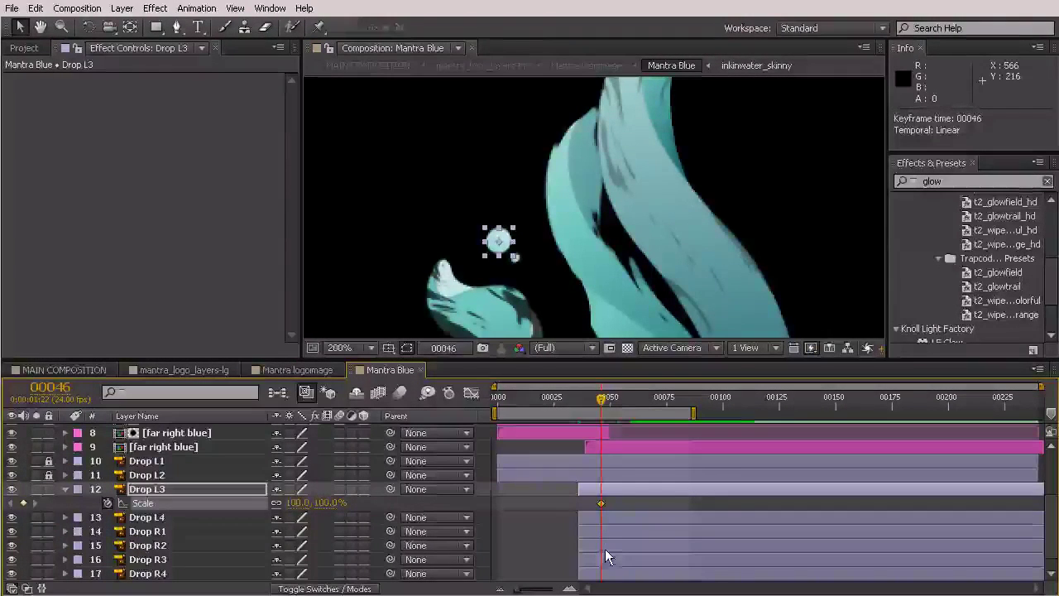
# Add a Scale keyframe of 0% at frame 36 on Drop L3 and return to frame 46
pyautogui.hotkey('shift', 'pageup')
pyautogui.click(296, 503)
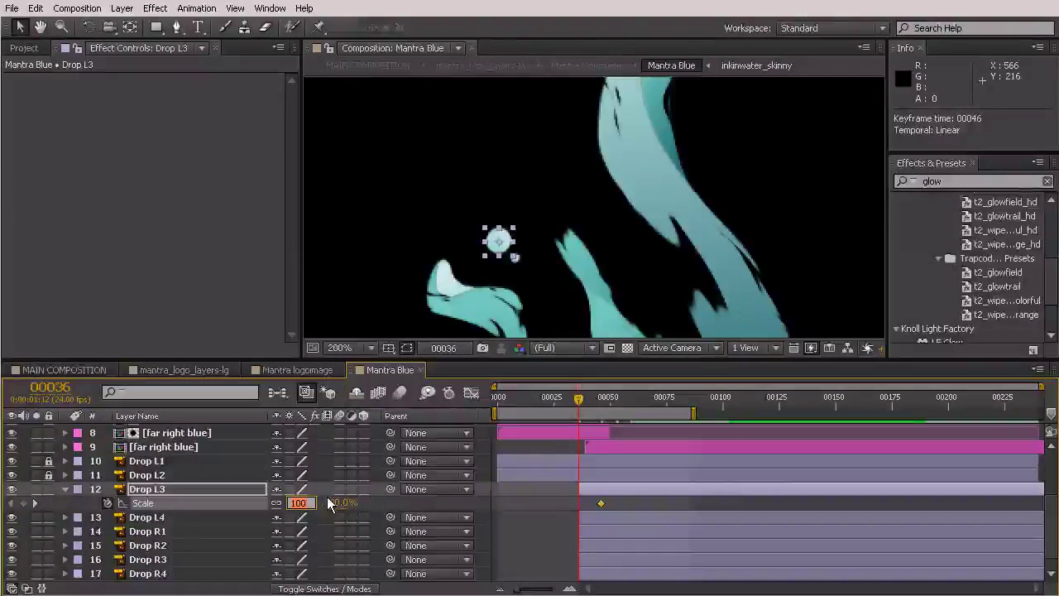
pyautogui.press('Return')
pyautogui.press('pagedown')
pyautogui.click(602, 403)
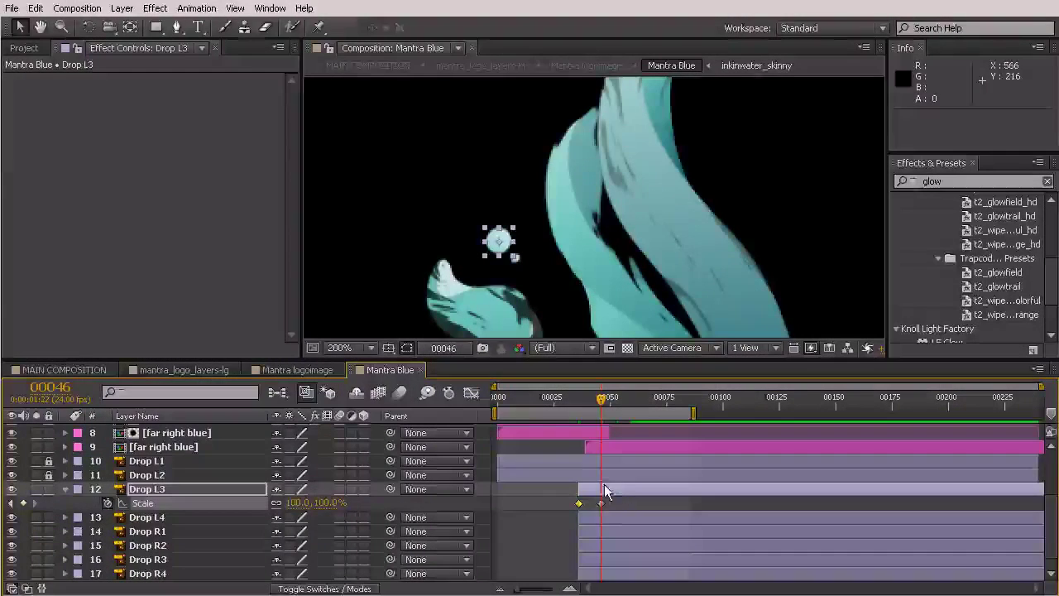
# Move Drop L3's 100% Scale keyframe to frame 50 and set the Scale to 105% at frame 46
pyautogui.moveTo(600, 502); pyautogui.dragTo(610, 500)
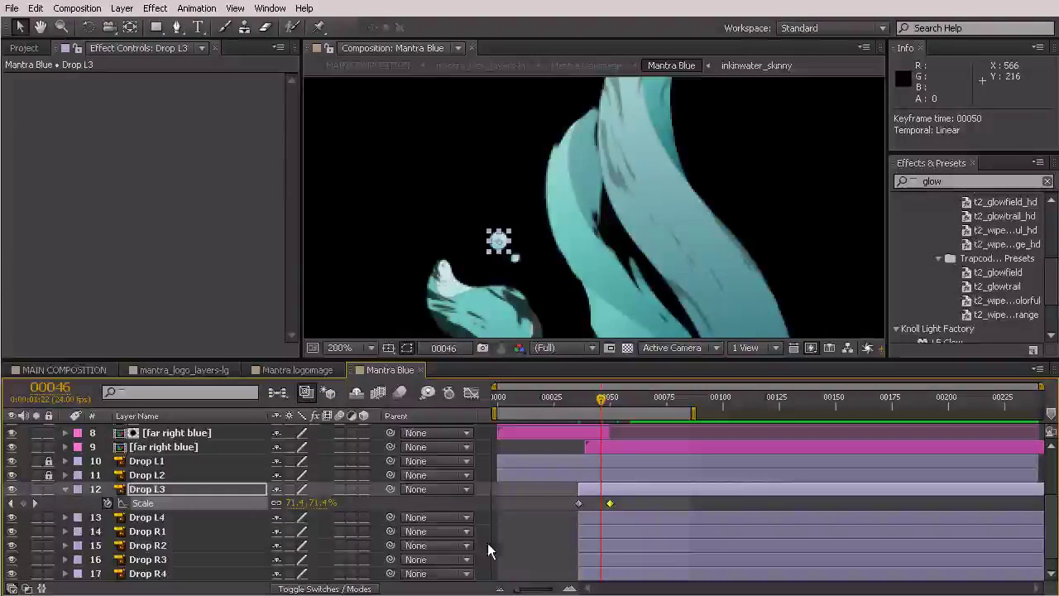
pyautogui.click(294, 502)
pyautogui.write('105')
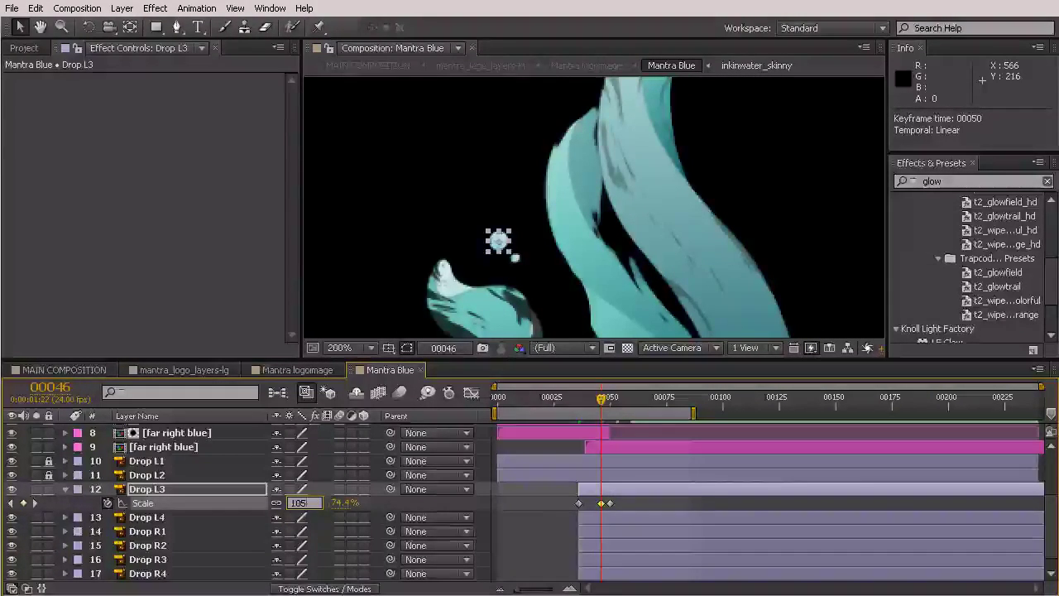
pyautogui.click(551, 507)
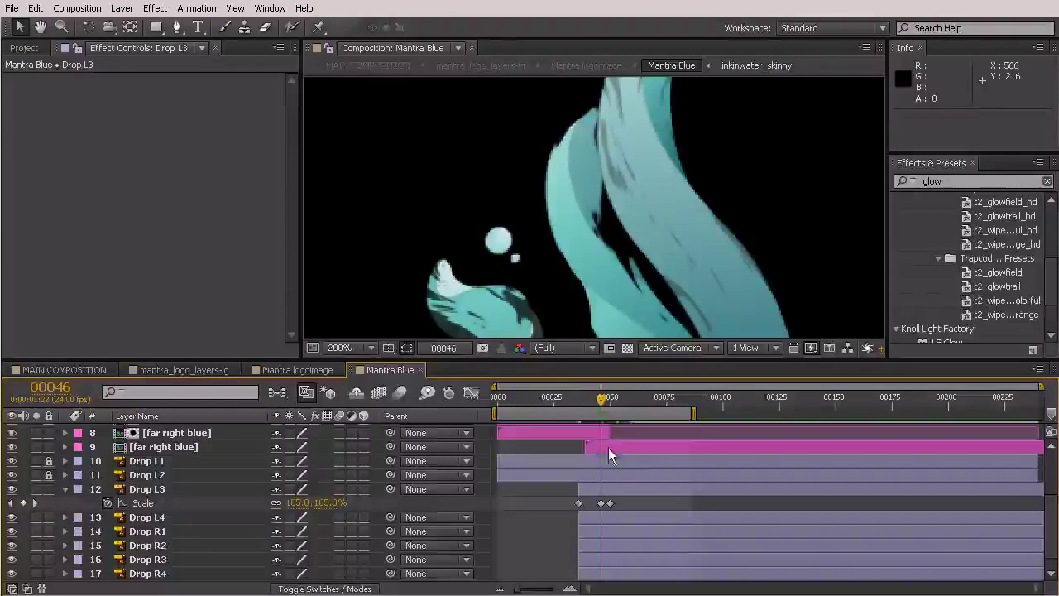
# Scrub through Drop L3's growth animation and turn off fast previews
pyautogui.moveTo(579, 398); pyautogui.dragTo(607, 413)
pyautogui.click(810, 348)
pyautogui.click(853, 361)
# Apply Easy Ease to Drop L3's three Scale keyframes and review the motion up to frame 41
pyautogui.moveTo(631, 504); pyautogui.dragTo(539, 517)
pyautogui.moveTo(597, 400); pyautogui.dragTo(591, 490)
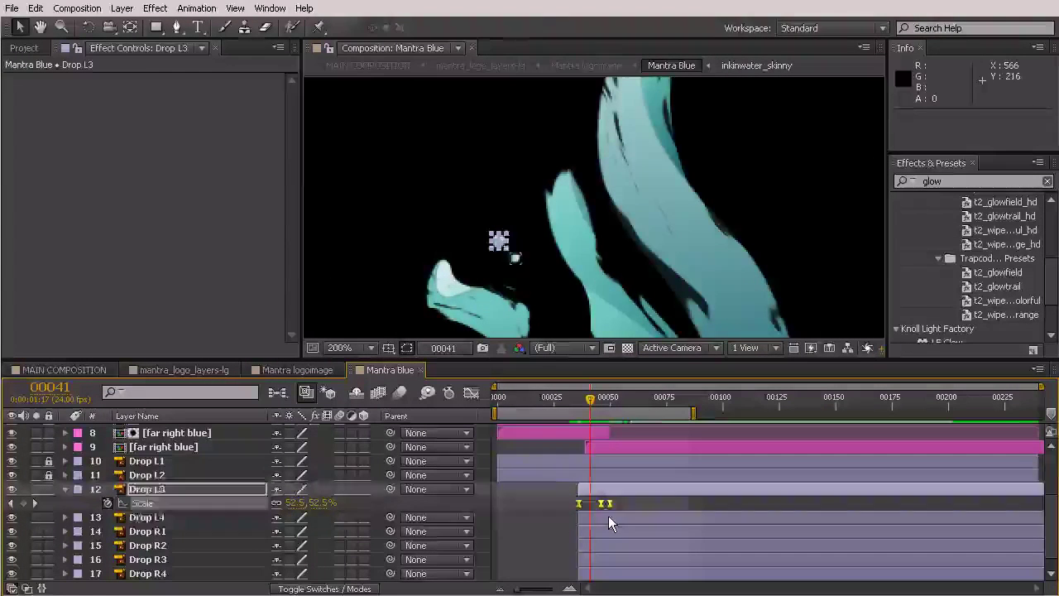
pyautogui.click(608, 517)
# Trim the start of Drop L4 to frame 41 and paste Drop L3's three Scale keyframes onto it there
pyautogui.moveTo(625, 503); pyautogui.dragTo(571, 504)
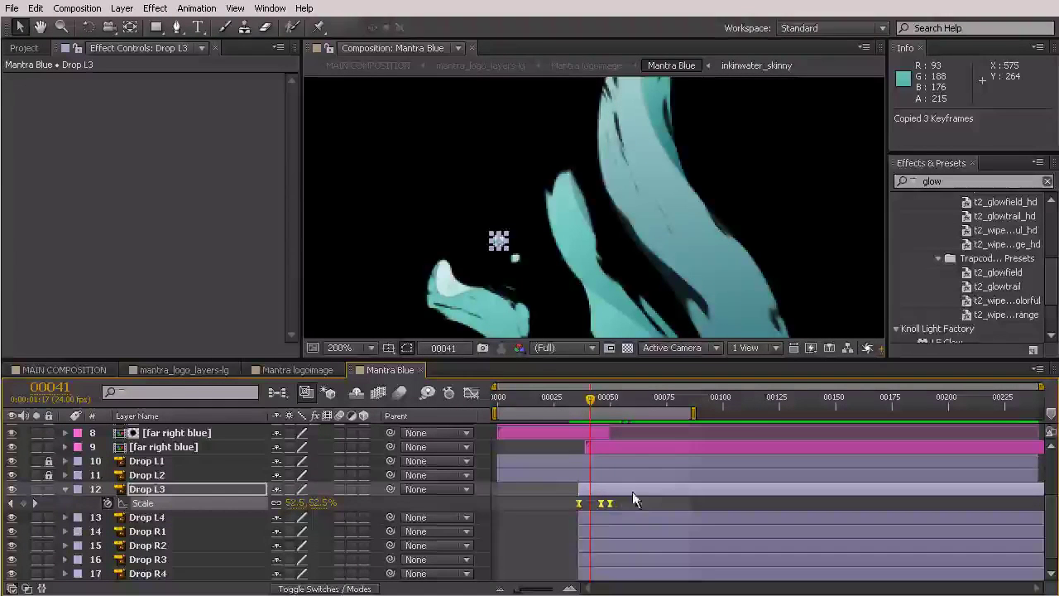
pyautogui.click(629, 520)
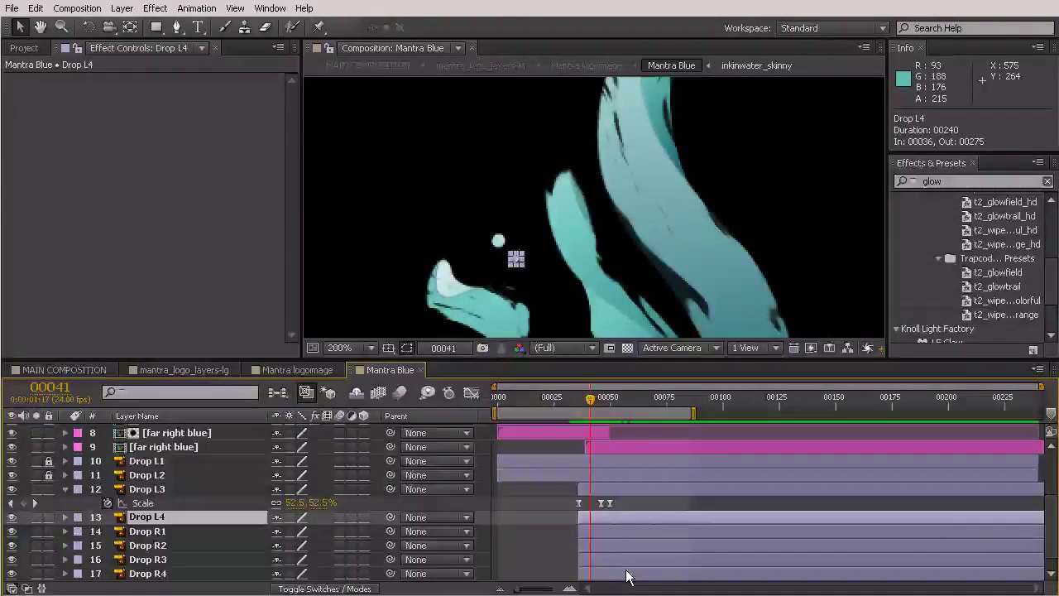
pyautogui.hotkey('ctrl', 'v')
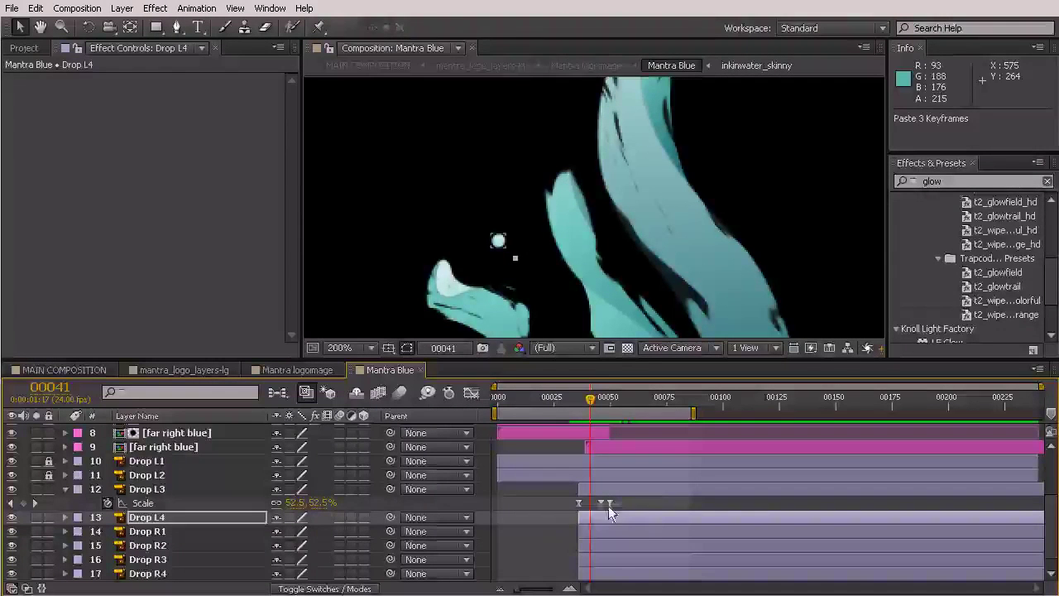
pyautogui.moveTo(579, 517); pyautogui.dragTo(590, 517)
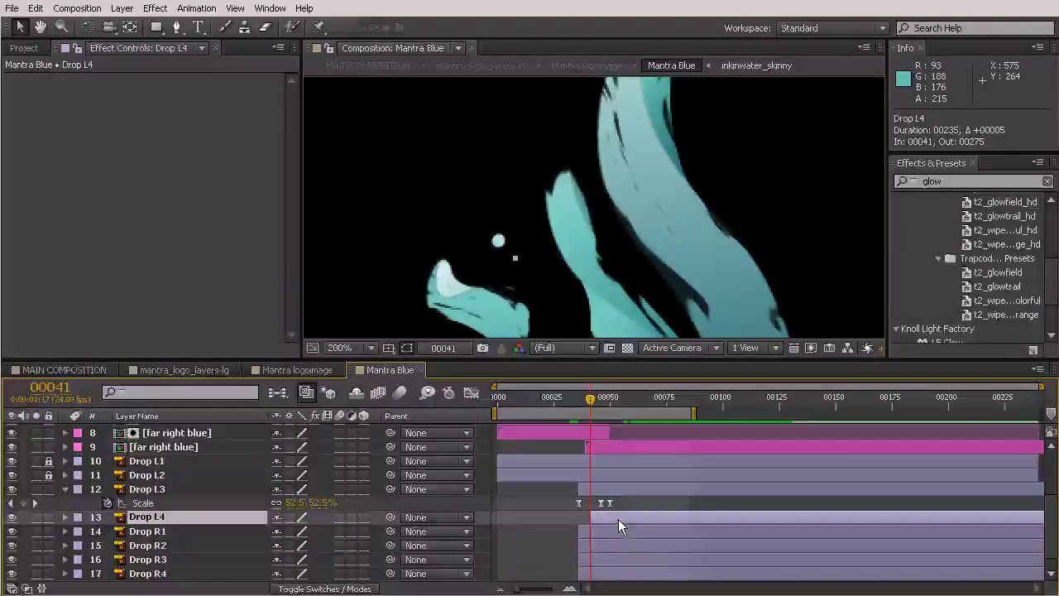
pyautogui.hotkey('ctrl', 'v')
pyautogui.moveTo(581, 402); pyautogui.dragTo(596, 435)
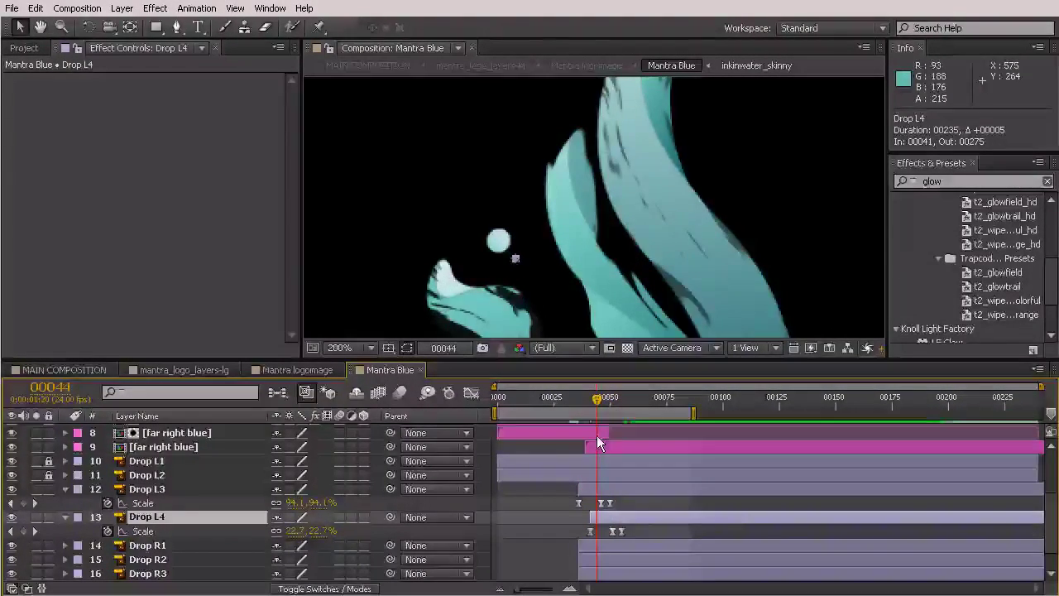
# Identify the drops above the tallest water stroke and trim the start of Drop R3 to frame 44
pyautogui.click(149, 545)
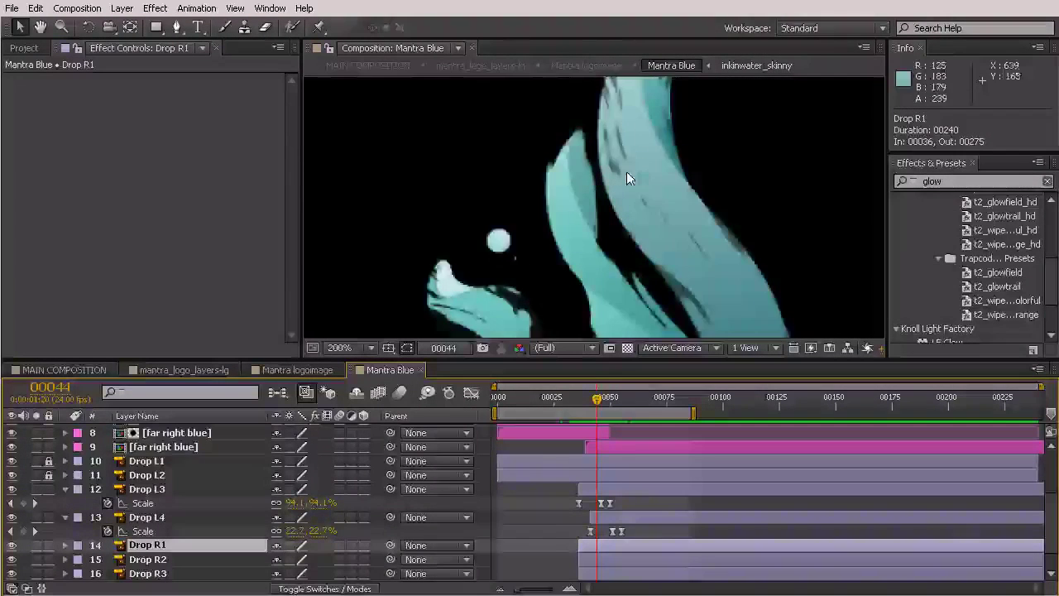
pyautogui.scroll(-1, 625, 175)
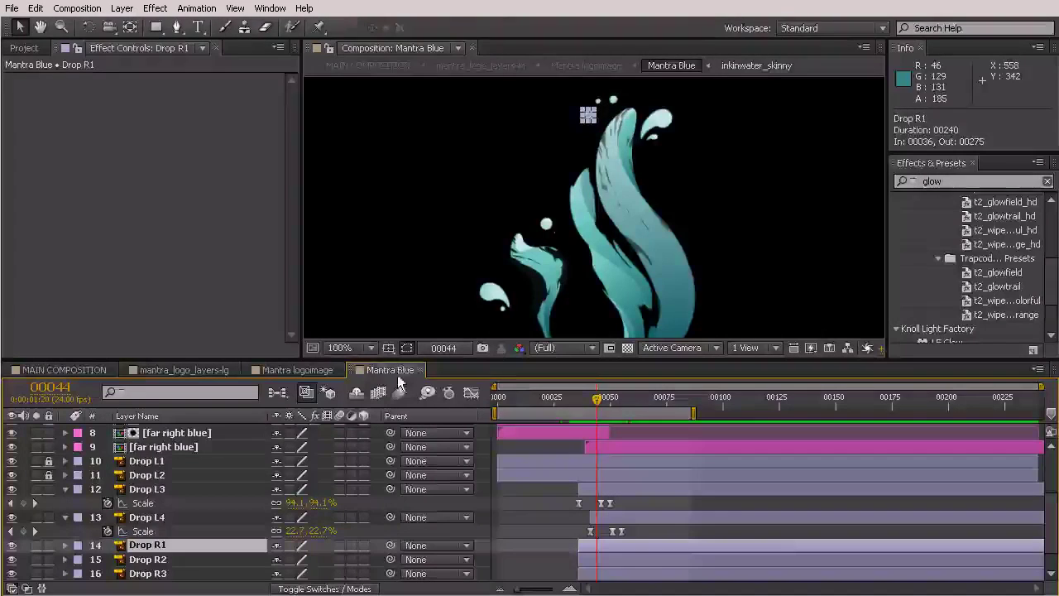
pyautogui.click(614, 98)
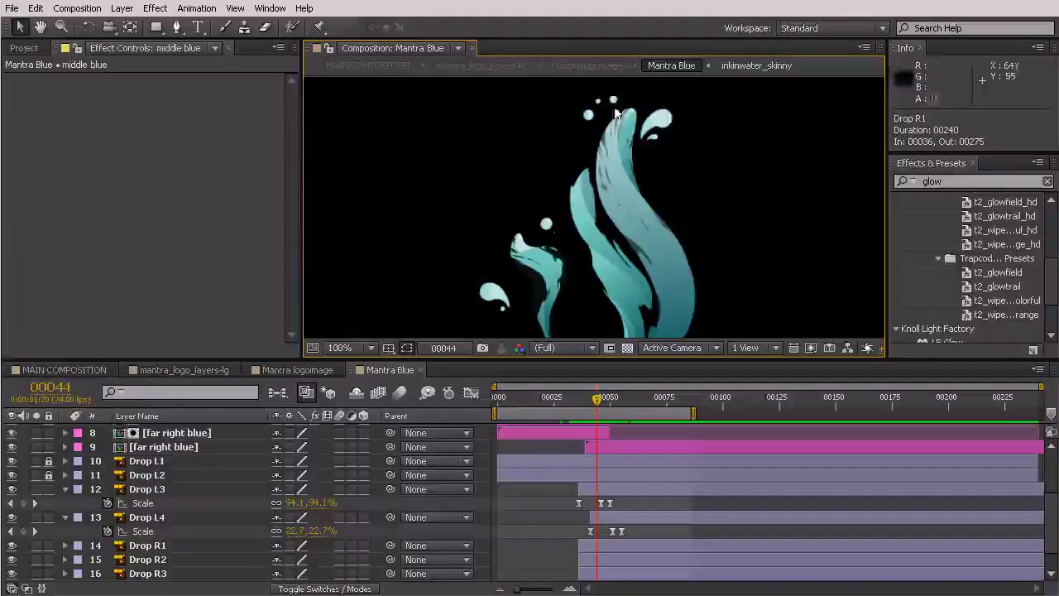
pyautogui.click(147, 573)
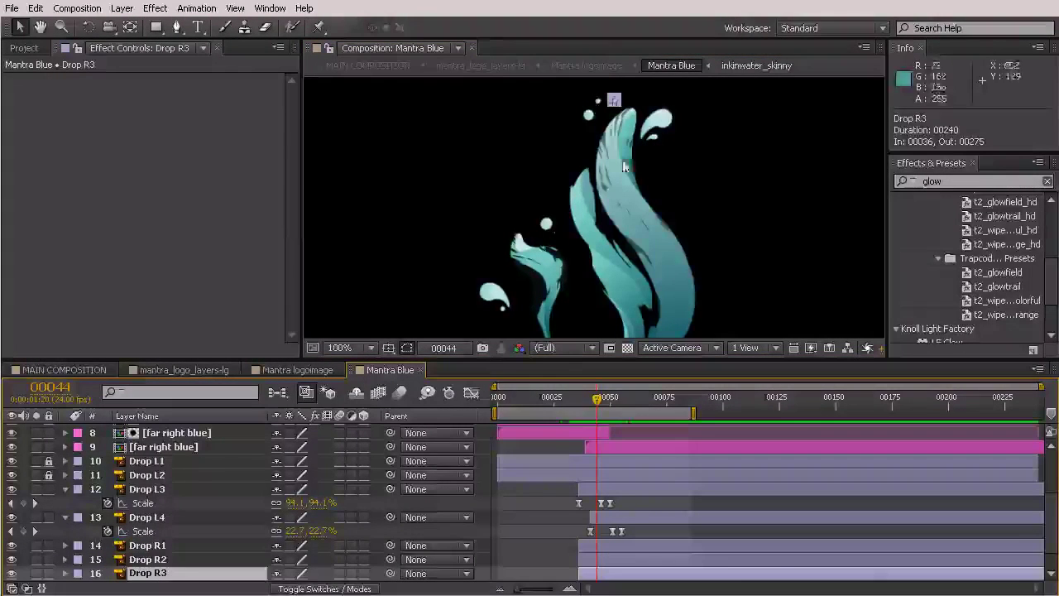
pyautogui.scroll(-2, 595, 501)
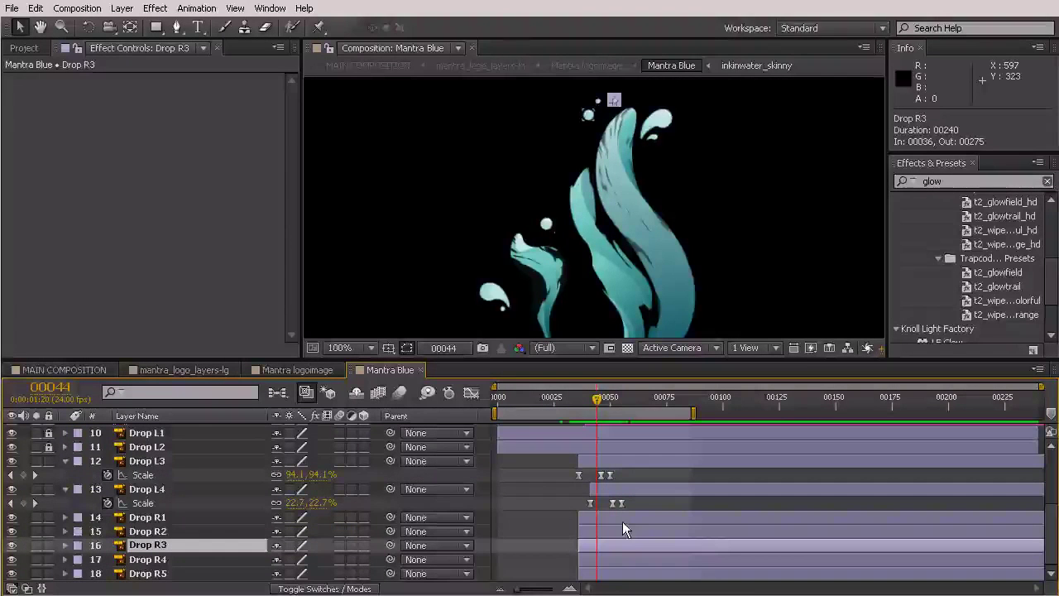
pyautogui.click(582, 547)
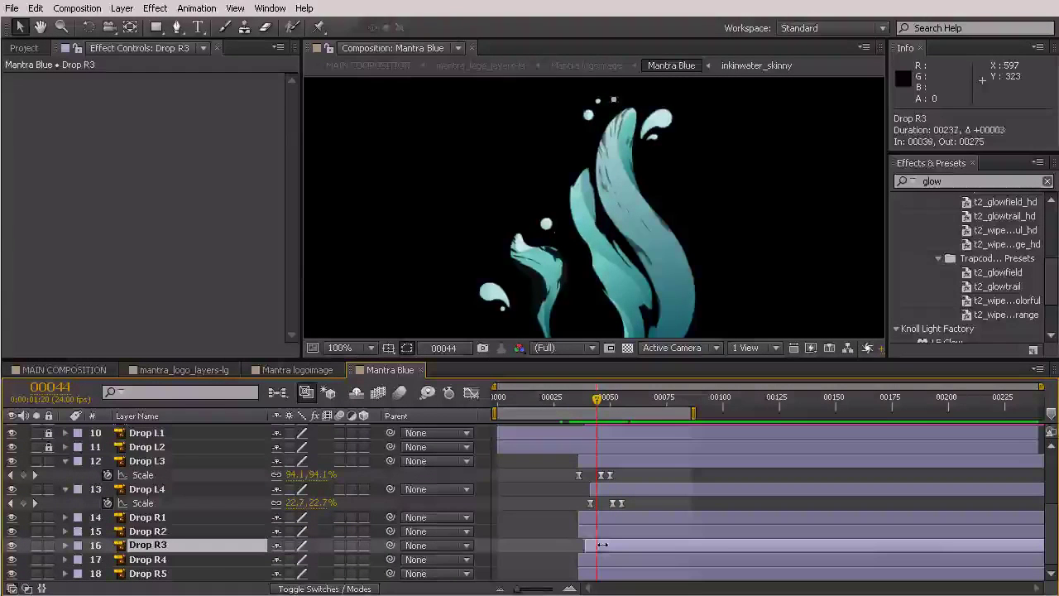
pyautogui.moveTo(606, 545); pyautogui.dragTo(596, 544)
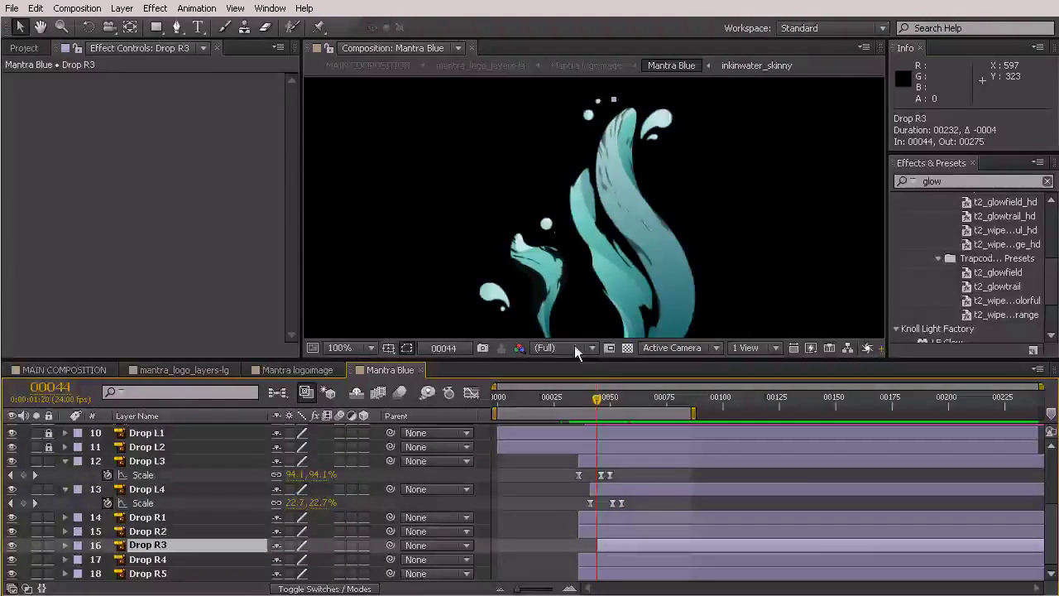
# Trim the start of Drop R1 to frame 42 and paste the three copied Scale keyframes onto it there
pyautogui.moveTo(595, 401); pyautogui.dragTo(589, 401)
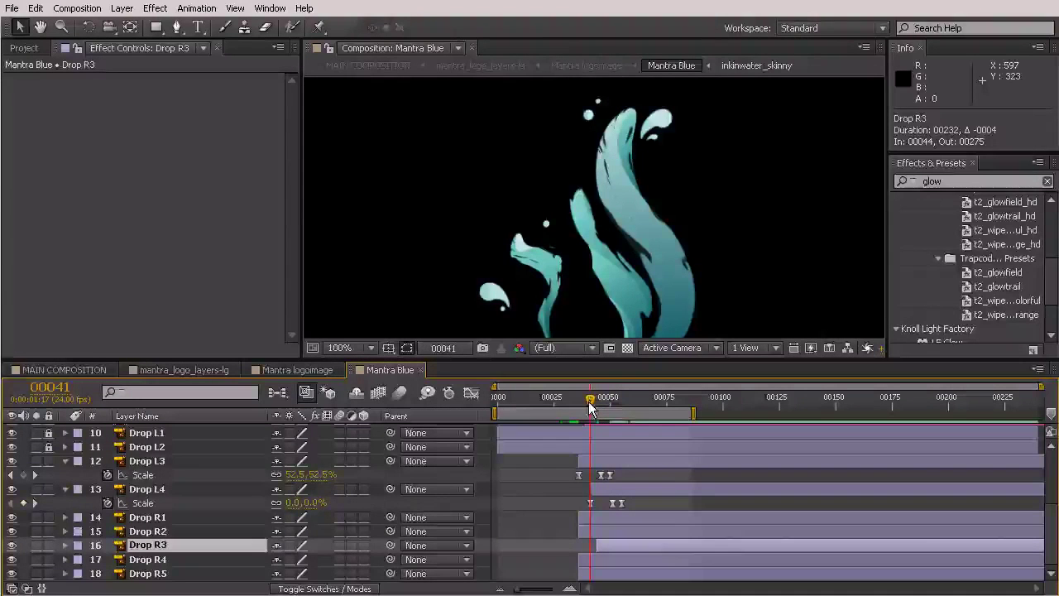
pyautogui.click(597, 517)
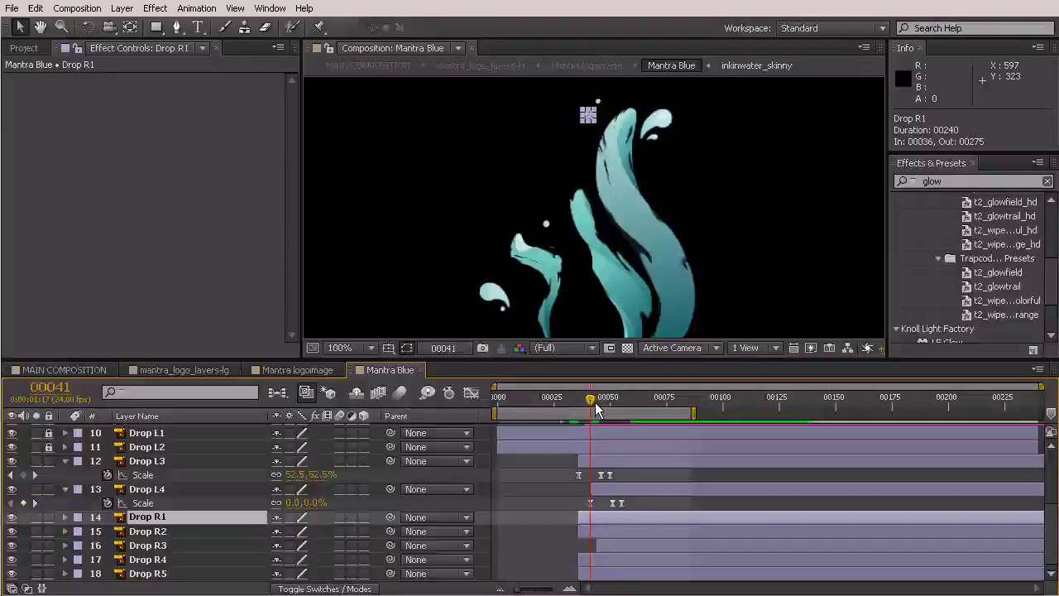
pyautogui.press('pagedown')
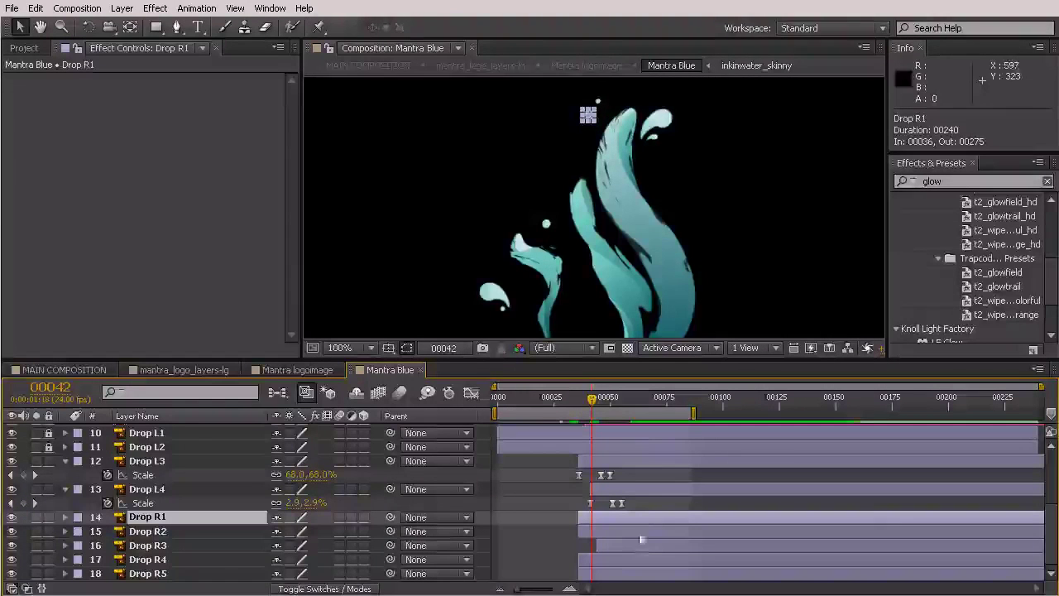
pyautogui.moveTo(580, 517); pyautogui.dragTo(591, 518)
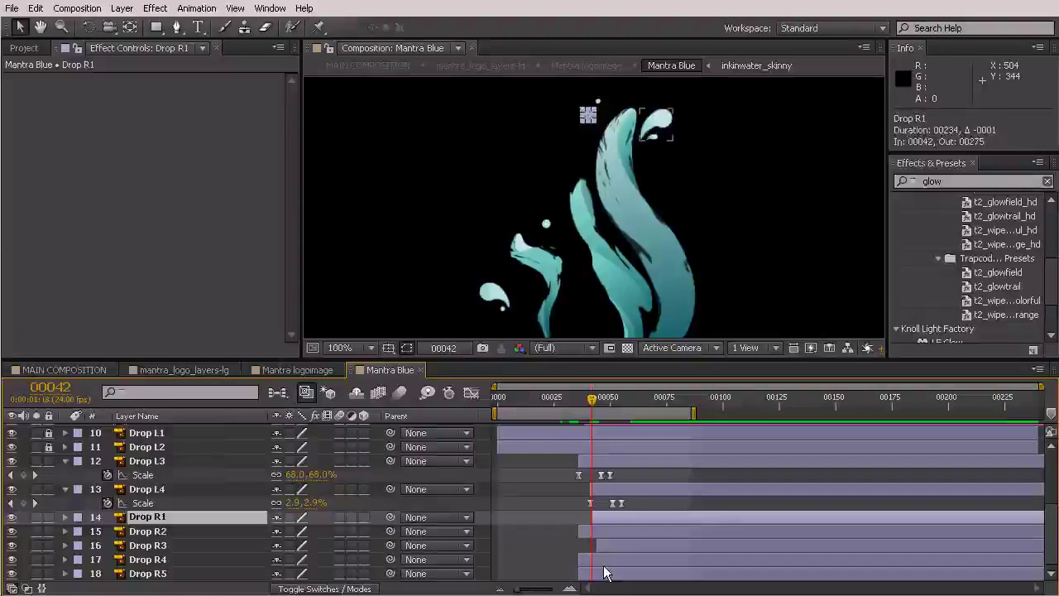
pyautogui.hotkey('ctrl', 'v')
# Trim the start of Drop R2 to frame 46, paste the three Scale keyframes there, and review the drops up to frame 52
pyautogui.moveTo(592, 399); pyautogui.dragTo(607, 410)
pyautogui.moveTo(580, 531); pyautogui.dragTo(604, 537)
pyautogui.click(602, 404)
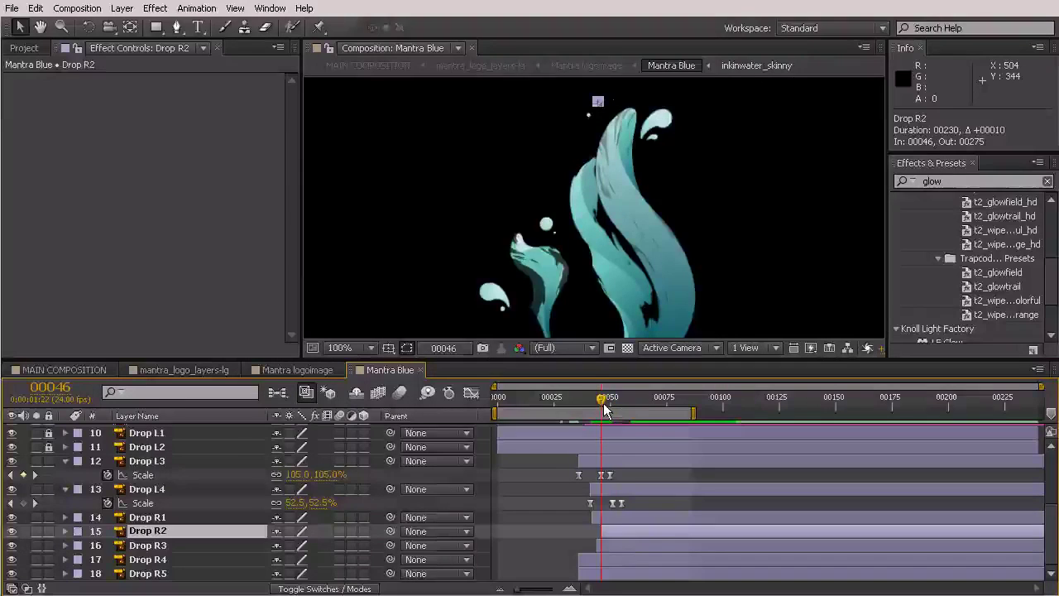
pyautogui.hotkey('ctrl', 'v')
pyautogui.moveTo(579, 400); pyautogui.dragTo(462, 491)
pyautogui.moveTo(558, 495); pyautogui.dragTo(616, 517)
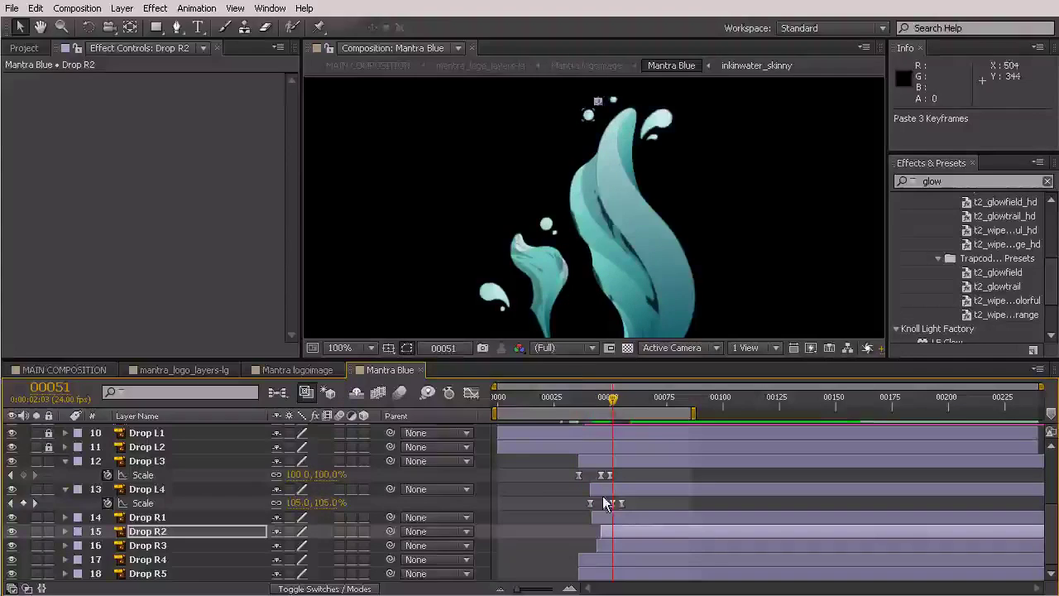
pyautogui.moveTo(609, 406)
pyautogui.mouseDown()
pyautogui.moveTo(591, 407)
pyautogui.moveTo(616, 415)
pyautogui.mouseUp()
pyautogui.click(644, 218)
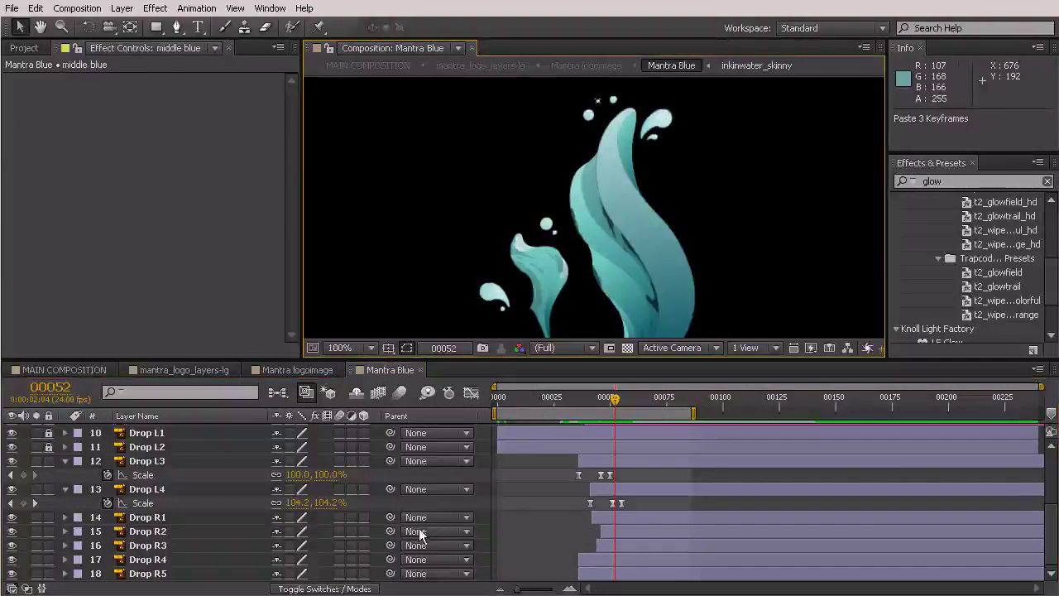
# Move Drop R4's anchor point to its lower-left corner, paste the three Scale keyframes at frame 52 and trim its start to that frame
pyautogui.click(580, 562)
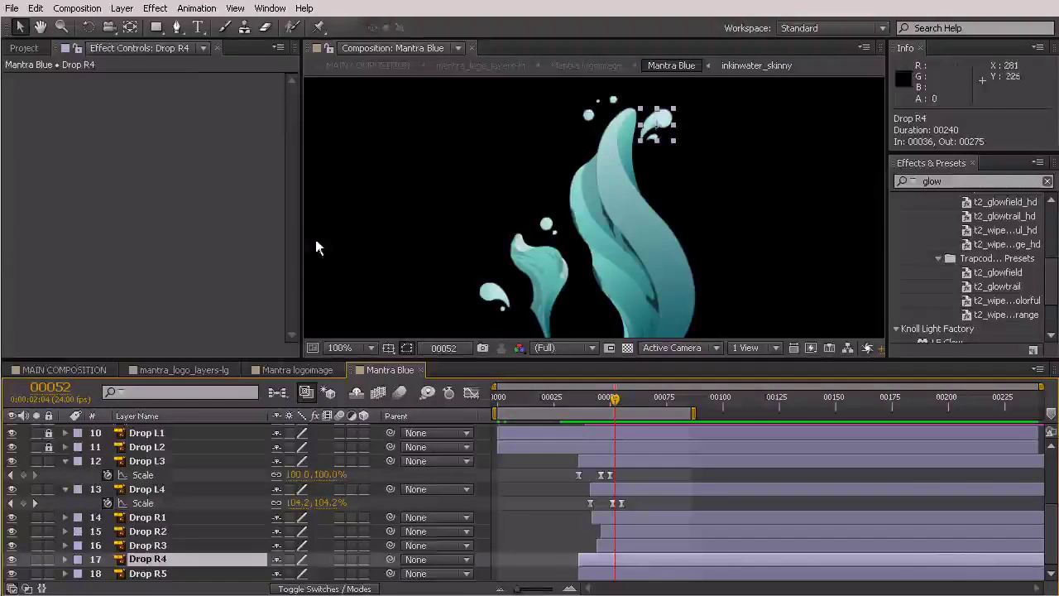
pyautogui.click(127, 26)
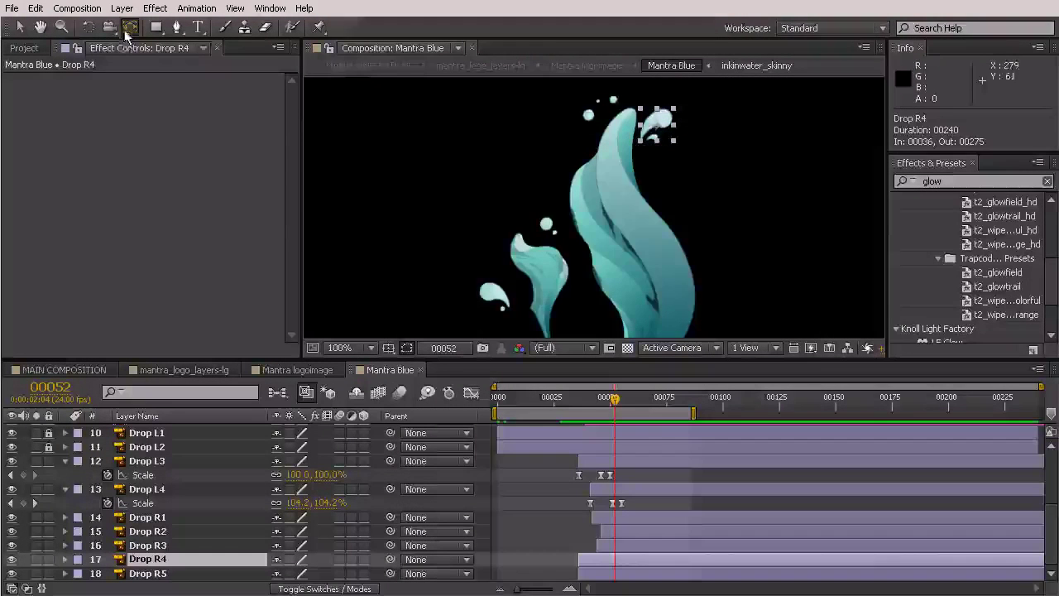
pyautogui.moveTo(656, 128); pyautogui.dragTo(641, 142)
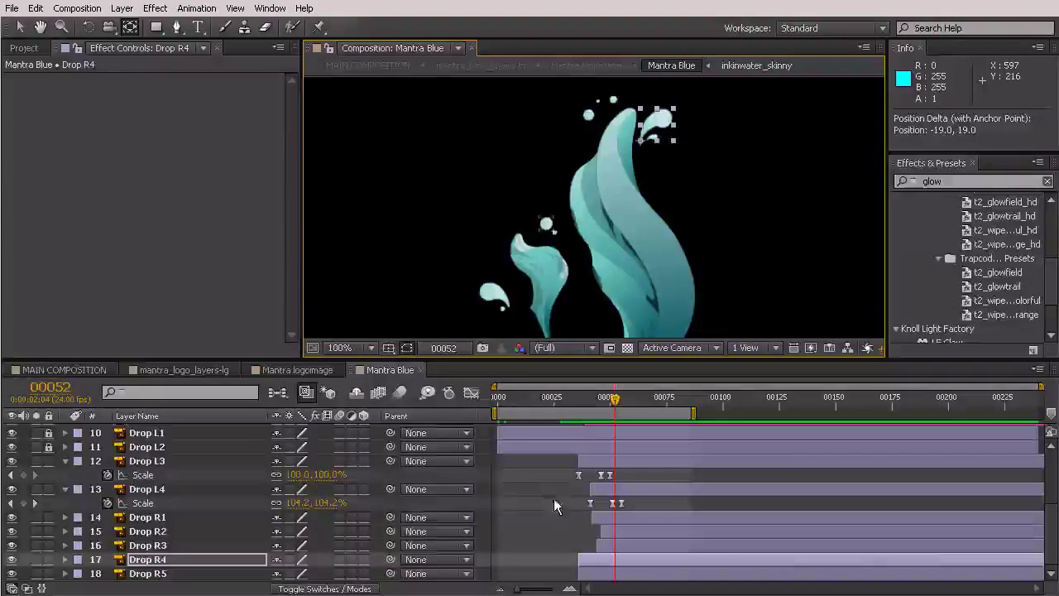
pyautogui.hotkey('ctrl', 'v')
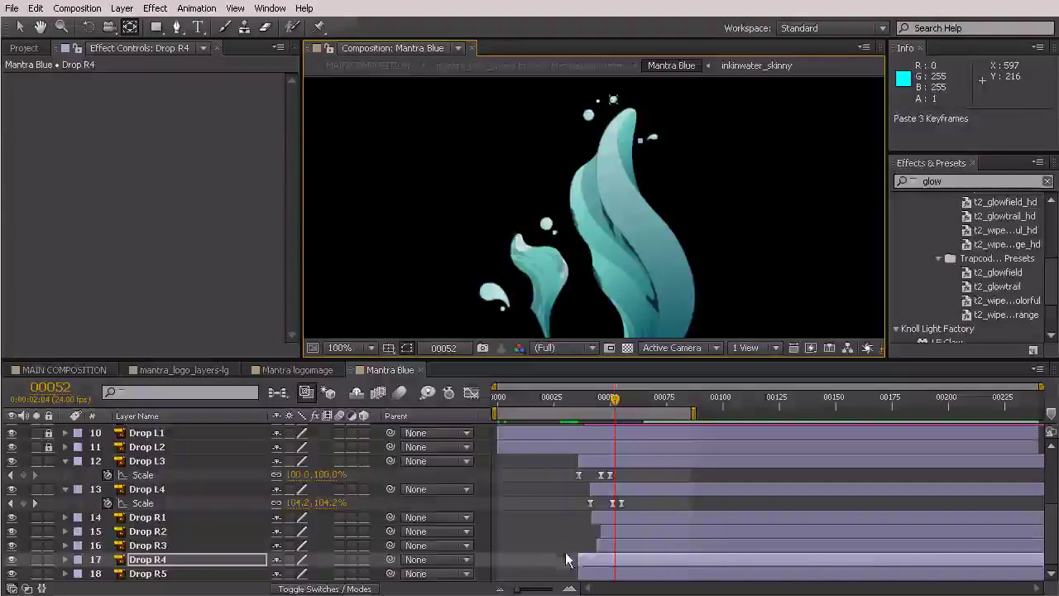
pyautogui.moveTo(589, 560); pyautogui.dragTo(625, 565)
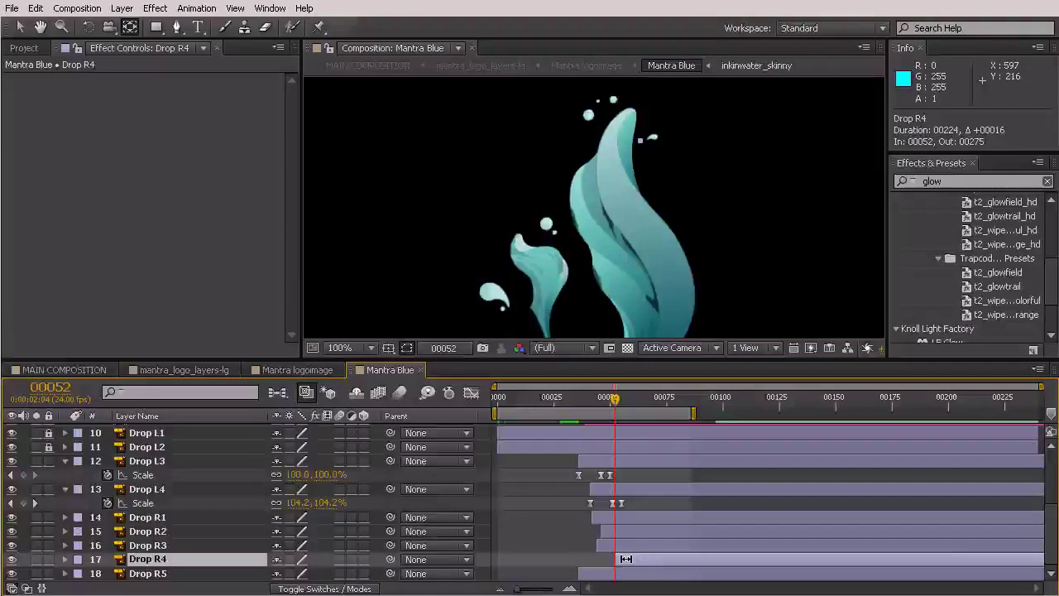
# Trim the start of Drop R5 to frame 54, move its anchor point to the drop's lower-left tail, and paste the three Scale keyframes
pyautogui.press('pagedown')
pyautogui.press('pagedown')
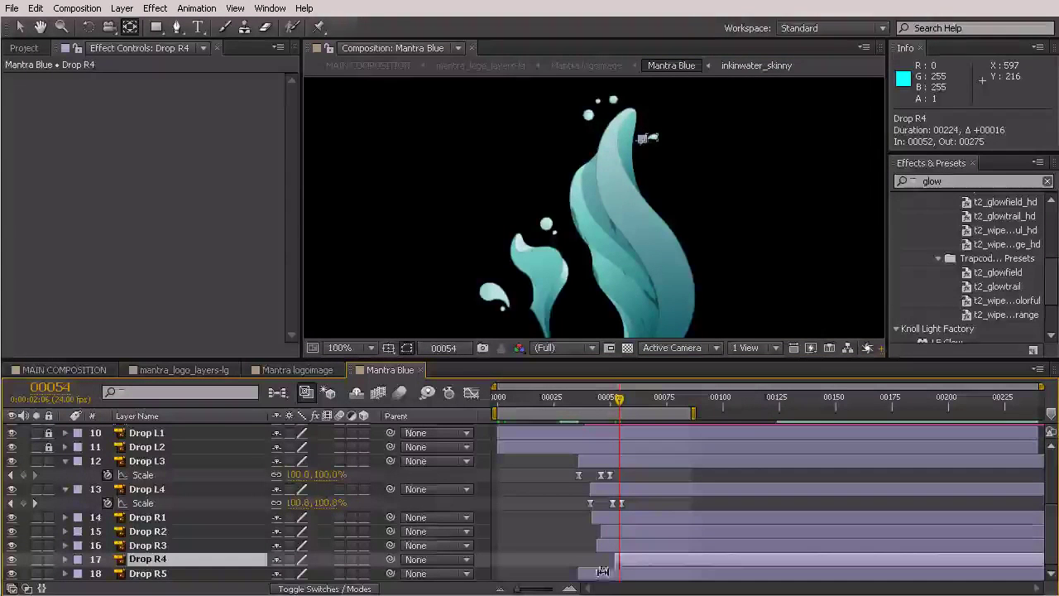
pyautogui.moveTo(582, 573); pyautogui.dragTo(620, 573)
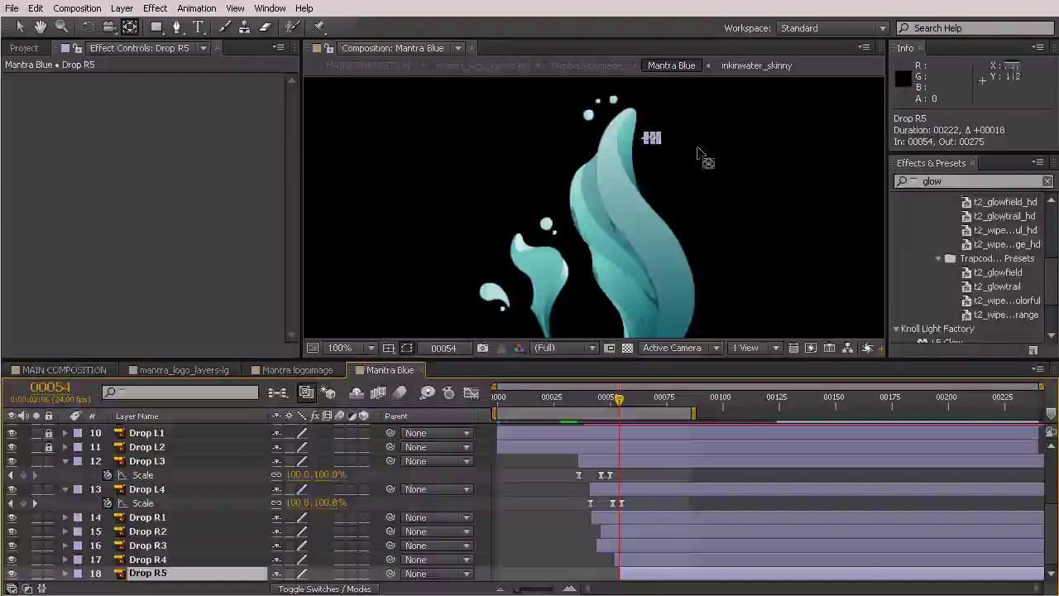
pyautogui.scroll(5, 650, 139)
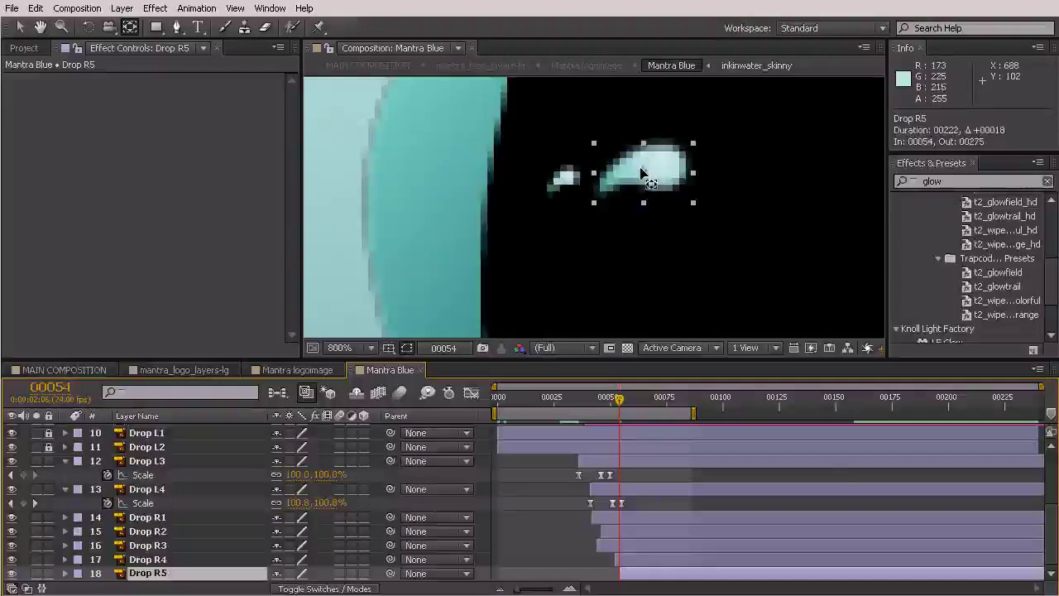
pyautogui.moveTo(649, 164); pyautogui.dragTo(602, 196)
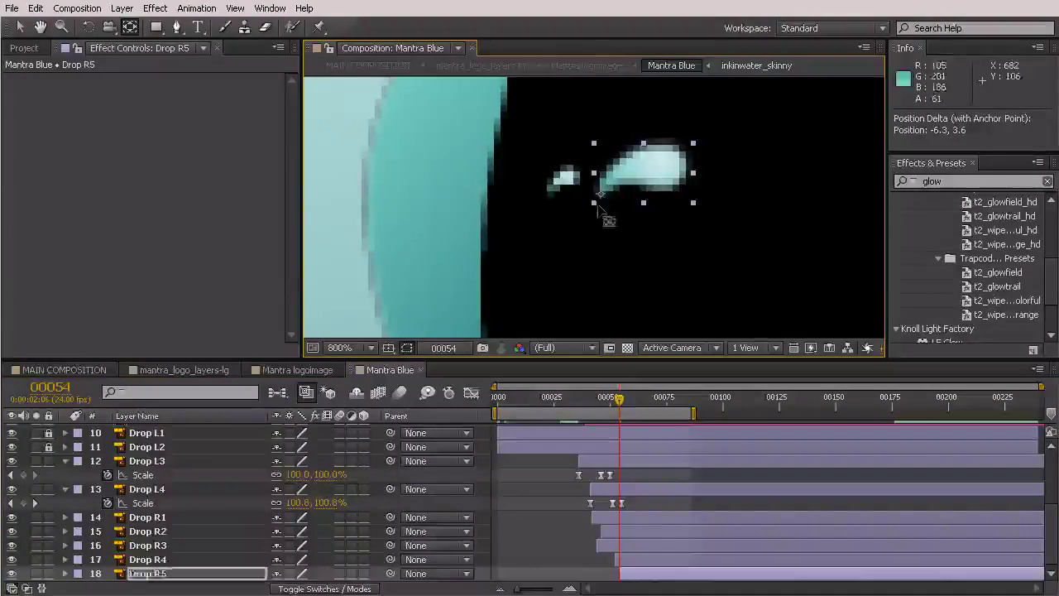
pyautogui.hotkey('ctrl', 'v')
# Review the drop animation up to frame 70, and check its timing against the flare trail in the mantra_logo_layers-lg composition
pyautogui.moveTo(617, 398); pyautogui.dragTo(626, 470)
pyautogui.scroll(-1, 639, 279)
pyautogui.scroll(-6, 467, 227)
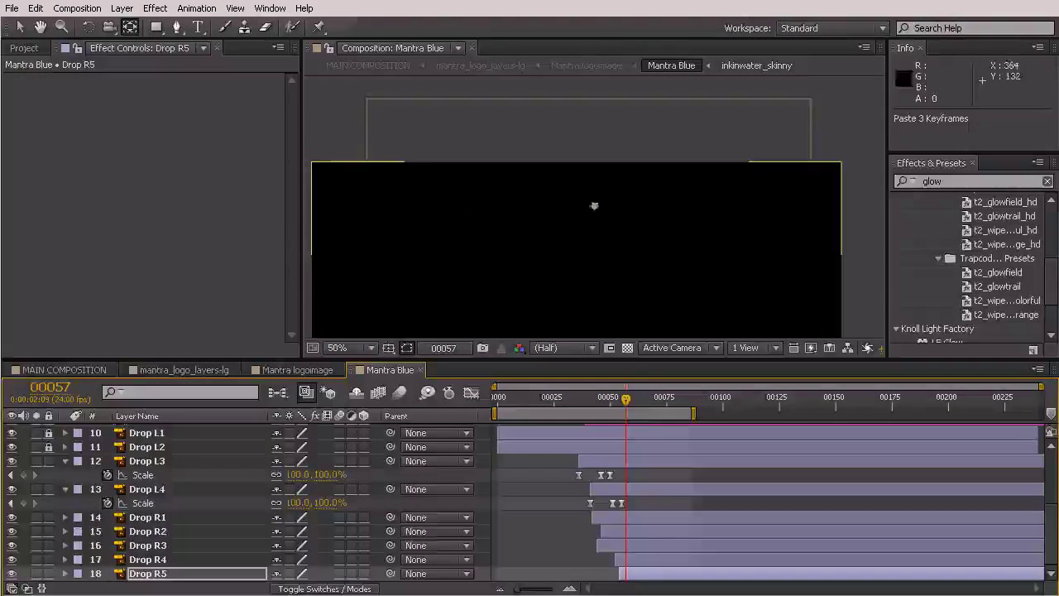
pyautogui.moveTo(627, 413); pyautogui.dragTo(656, 430)
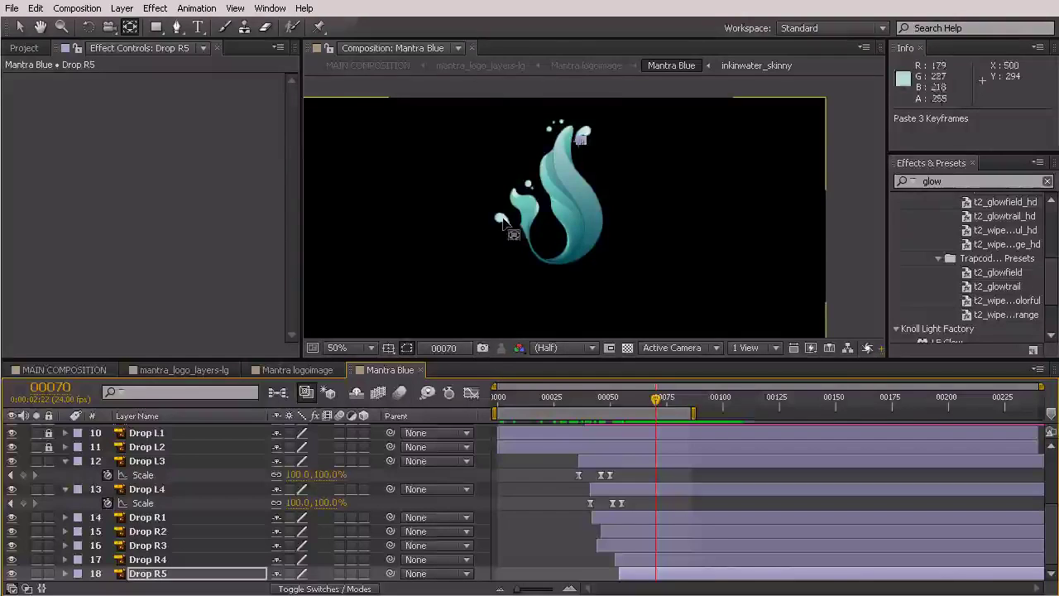
pyautogui.click(176, 373)
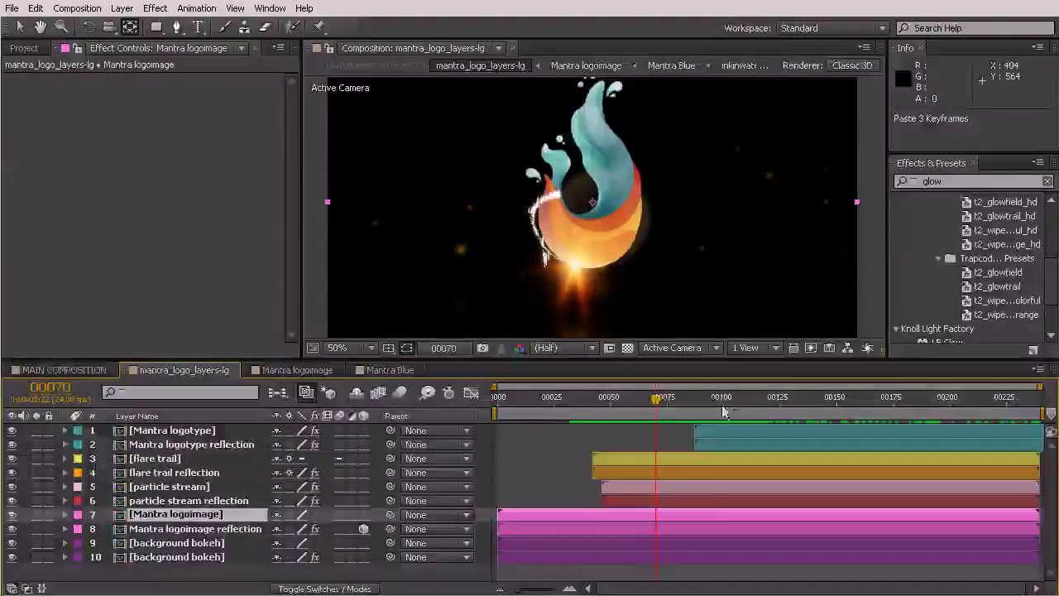
pyautogui.moveTo(645, 411); pyautogui.dragTo(612, 412)
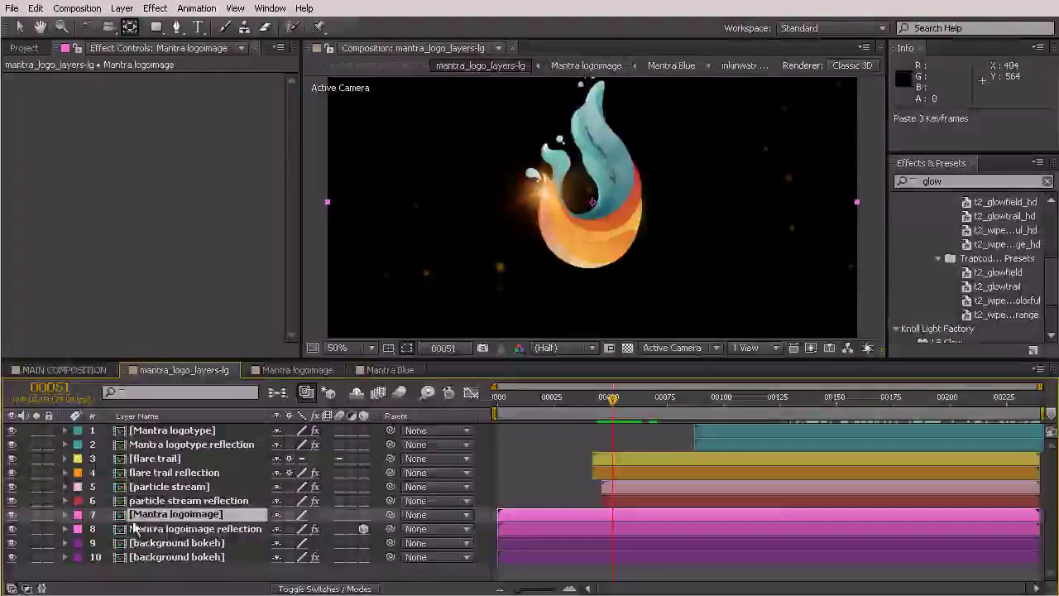
# Unlock Drop L1 and Drop L2 in the Mantra Blue composition and trim the start of both layers to frame 51
pyautogui.click(378, 374)
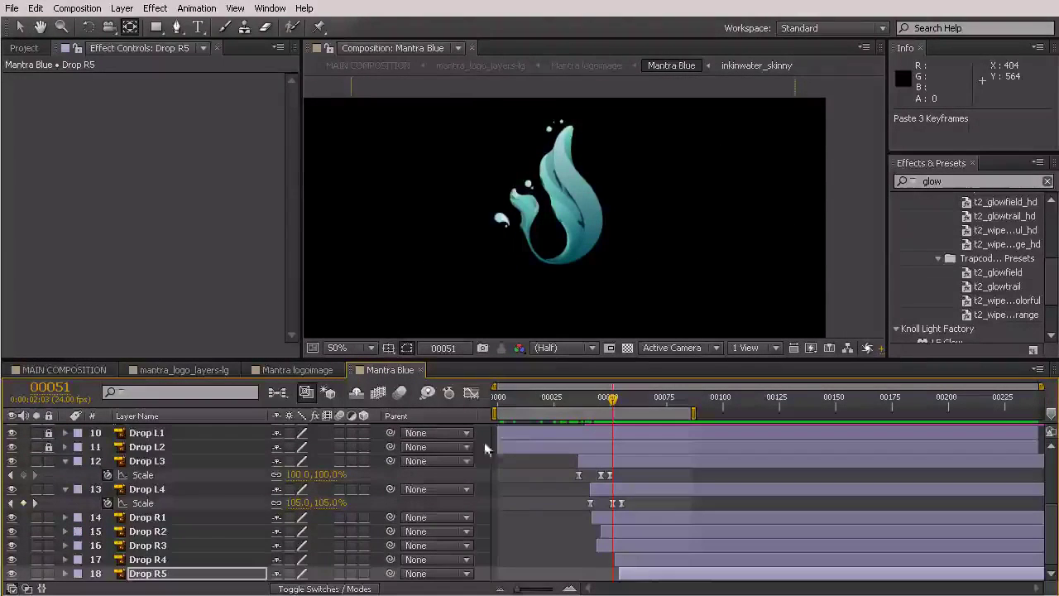
pyautogui.scroll(2, 94, 451)
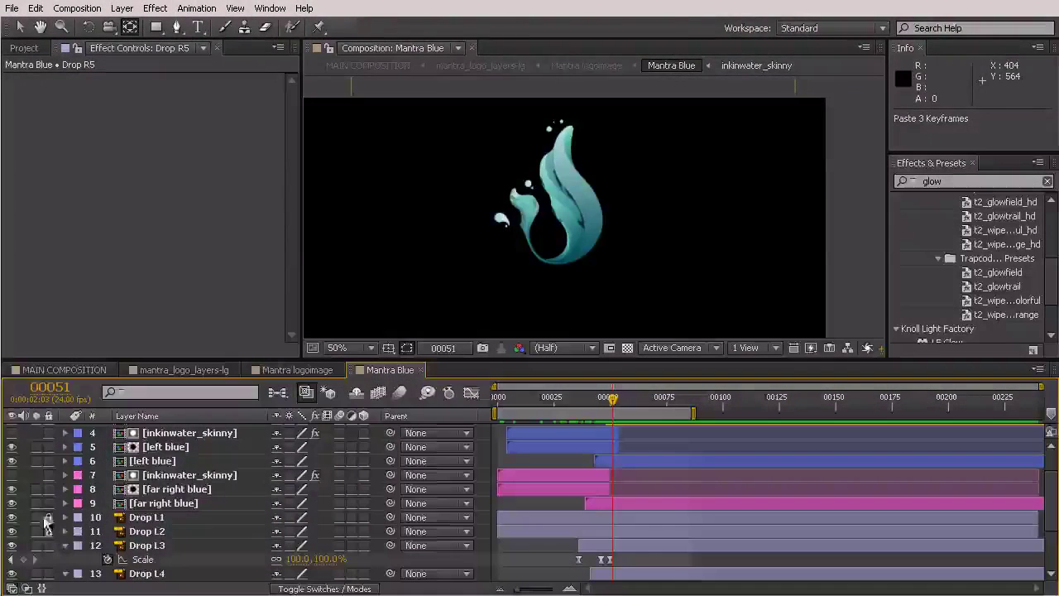
pyautogui.click(146, 517)
pyautogui.keyDown('shift'); pyautogui.click(147, 531); pyautogui.keyUp('shift')
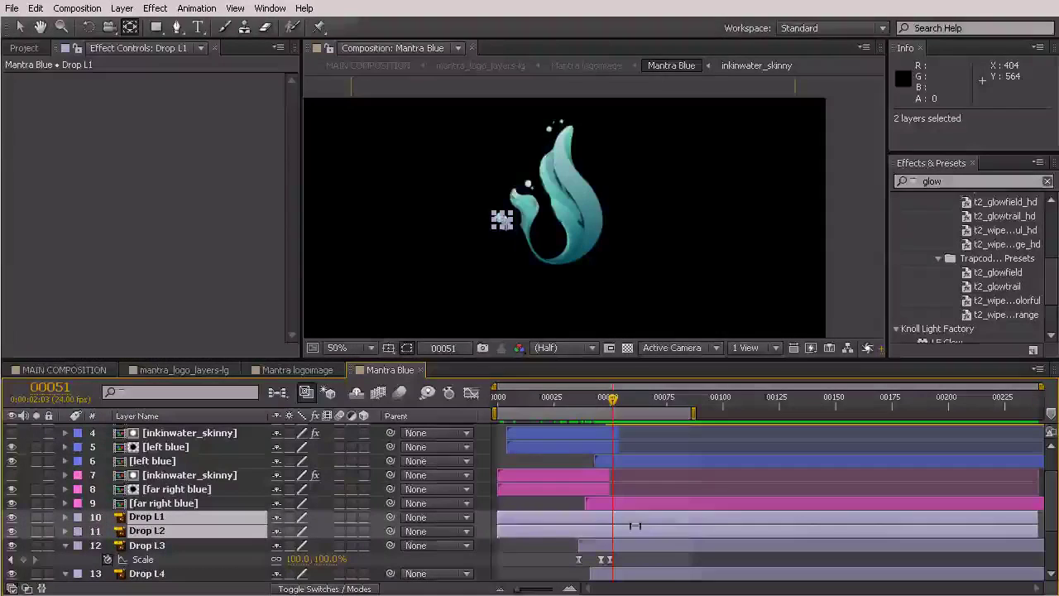
pyautogui.moveTo(497, 533); pyautogui.dragTo(611, 517)
# Extend the start of Drop L1 to frame 49 and paste the three Scale keyframes onto it there
pyautogui.click(601, 538)
pyautogui.moveTo(594, 402); pyautogui.dragTo(608, 408)
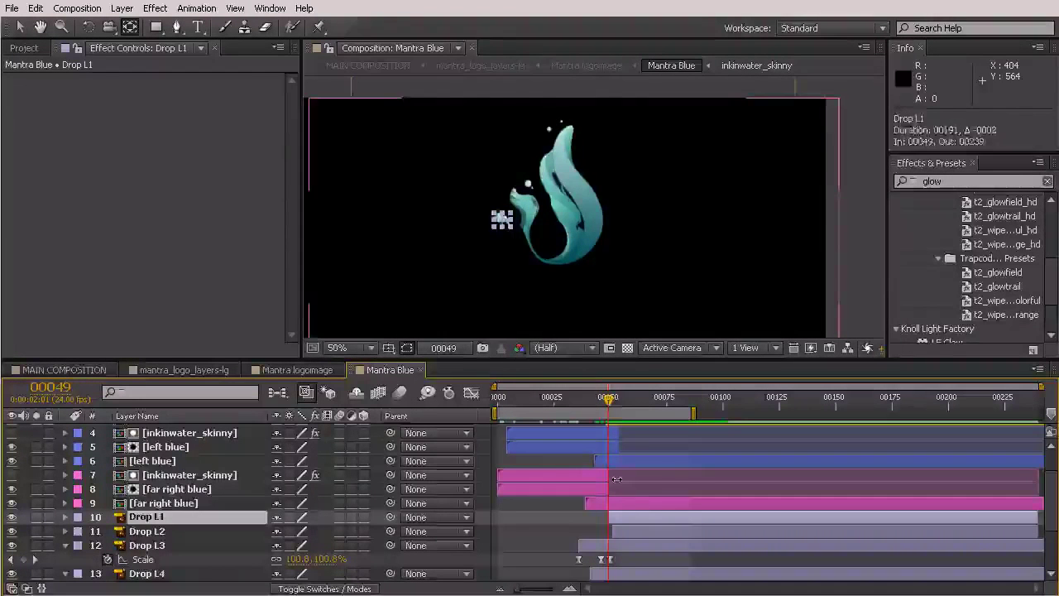
pyautogui.hotkey('ctrl', 'v')
# Paste the three Scale keyframes onto Drop L2 at frame 51 and review the motion up to frame 70
pyautogui.moveTo(608, 399); pyautogui.dragTo(614, 401)
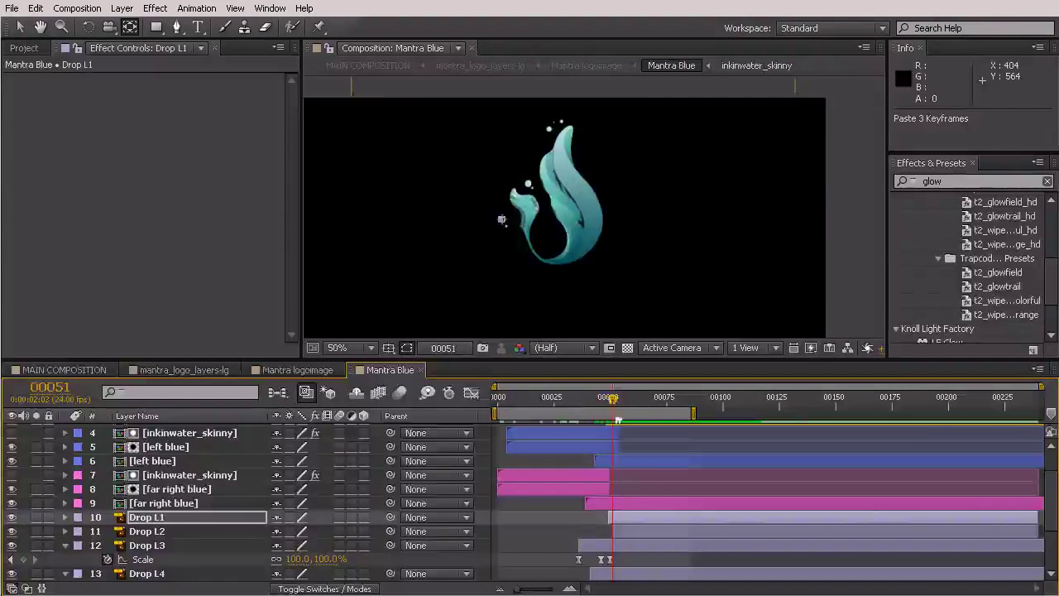
pyautogui.click(627, 531)
pyautogui.hotkey('ctrl', 'v')
pyautogui.moveTo(613, 400); pyautogui.dragTo(655, 458)
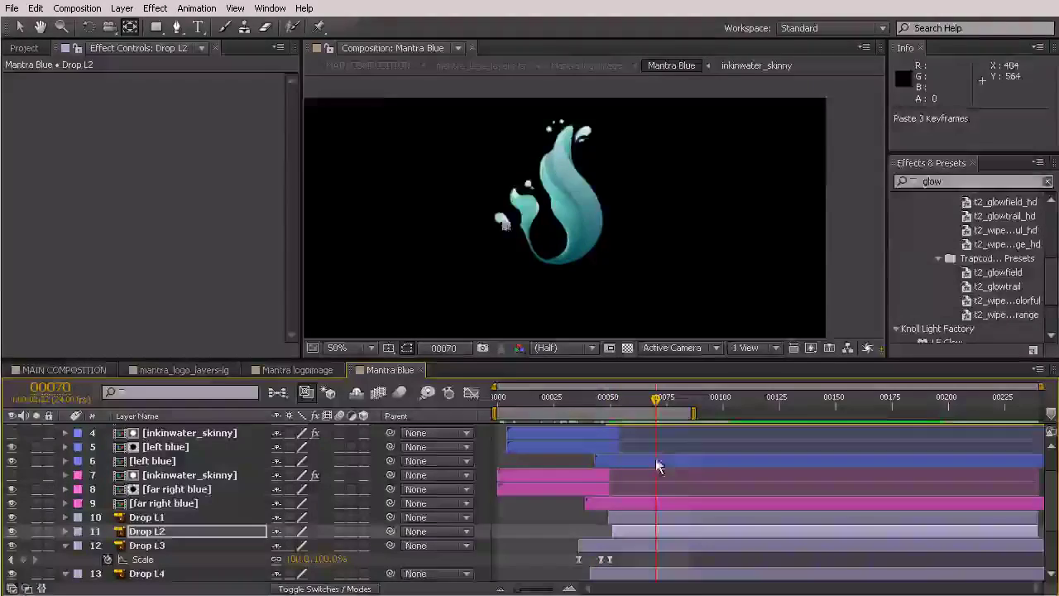
# Move the anchor point of Drop L1 to the tip of the drop's tail
pyautogui.scroll(6, 453, 229)
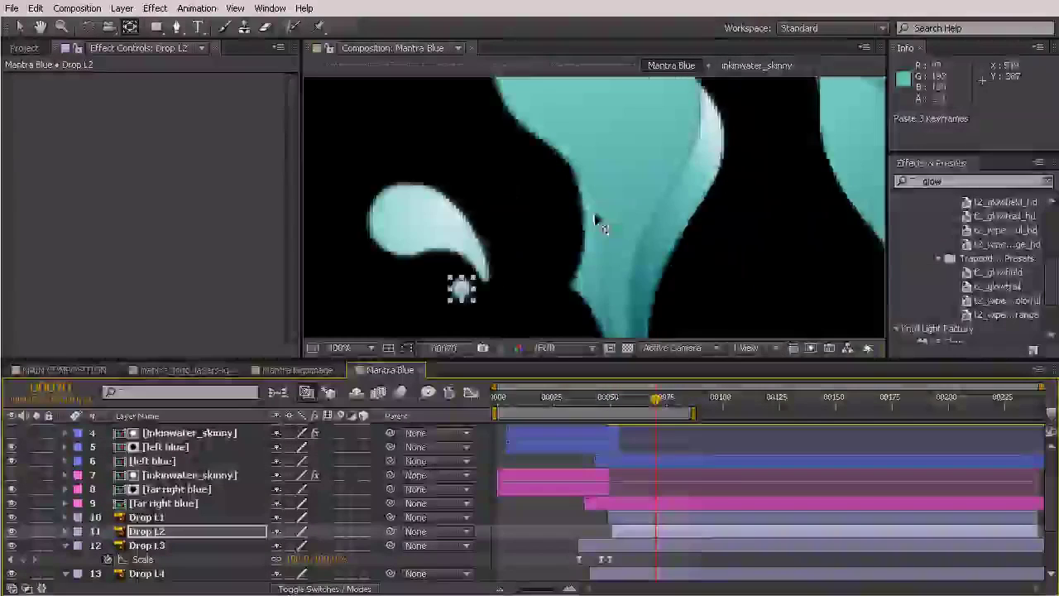
pyautogui.click(632, 520)
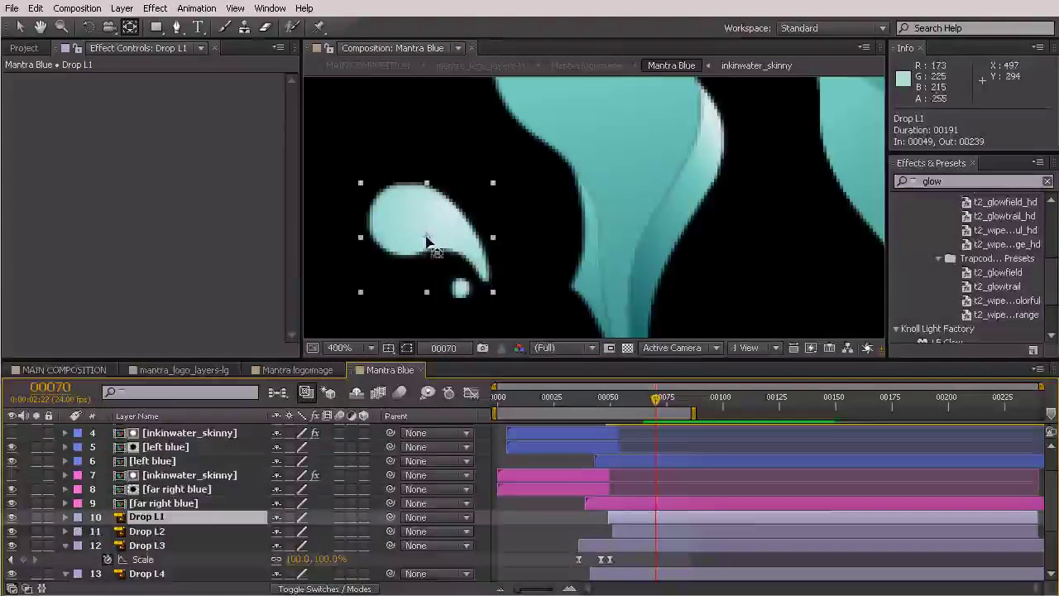
pyautogui.moveTo(426, 237); pyautogui.dragTo(442, 240)
pyautogui.moveTo(477, 274); pyautogui.dragTo(487, 282)
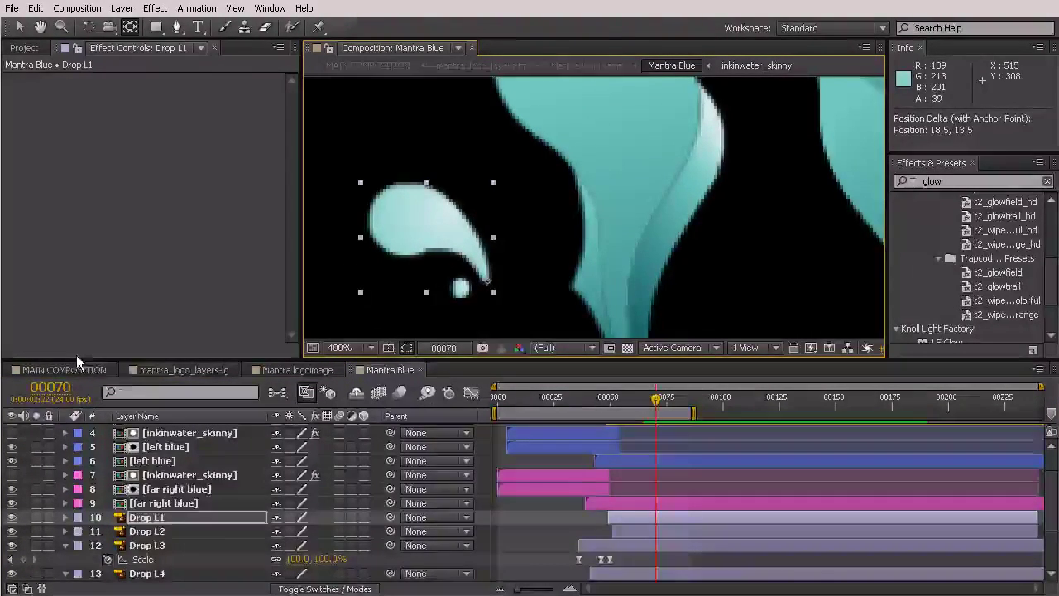
# Preview the whole mantra_logo_layers-lg composition in an enlarged viewer, and check the drop timing against the flare at frames 60 and 50
pyautogui.click(214, 370)
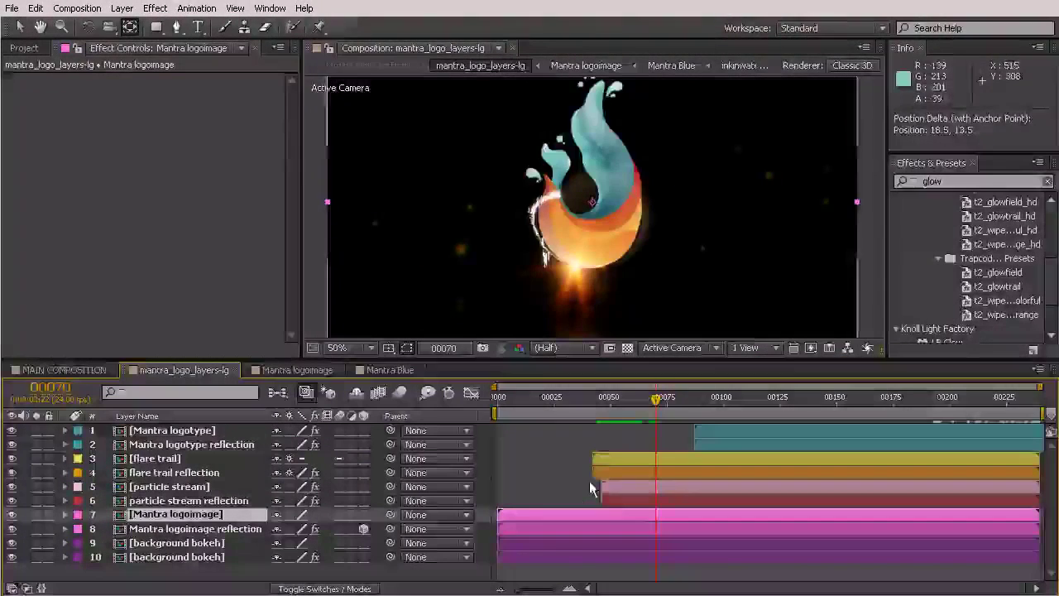
pyautogui.scroll(-2, 583, 247)
pyautogui.click(610, 349)
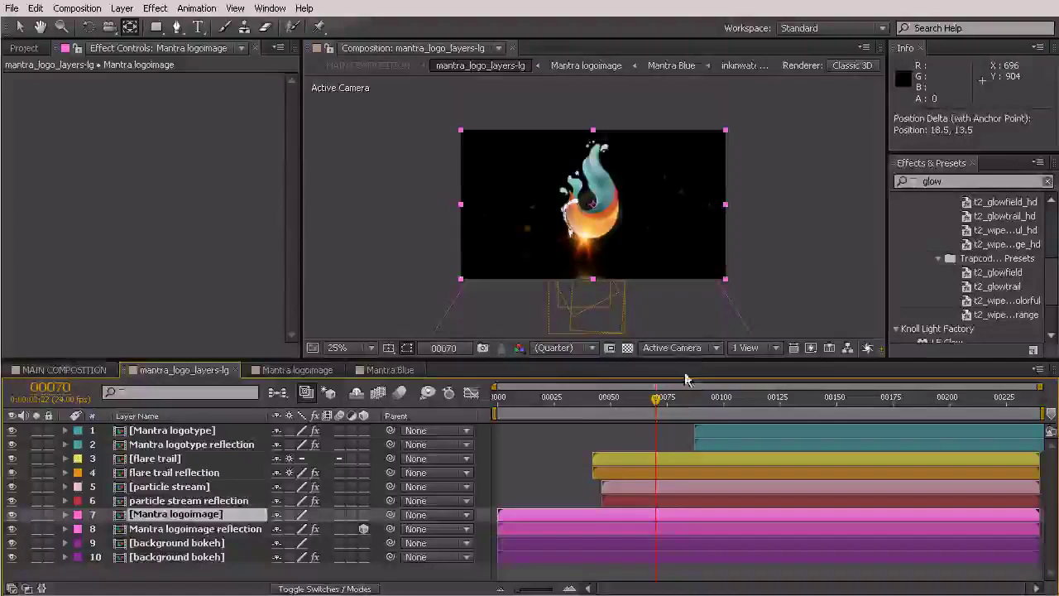
pyautogui.moveTo(681, 360); pyautogui.dragTo(674, 475)
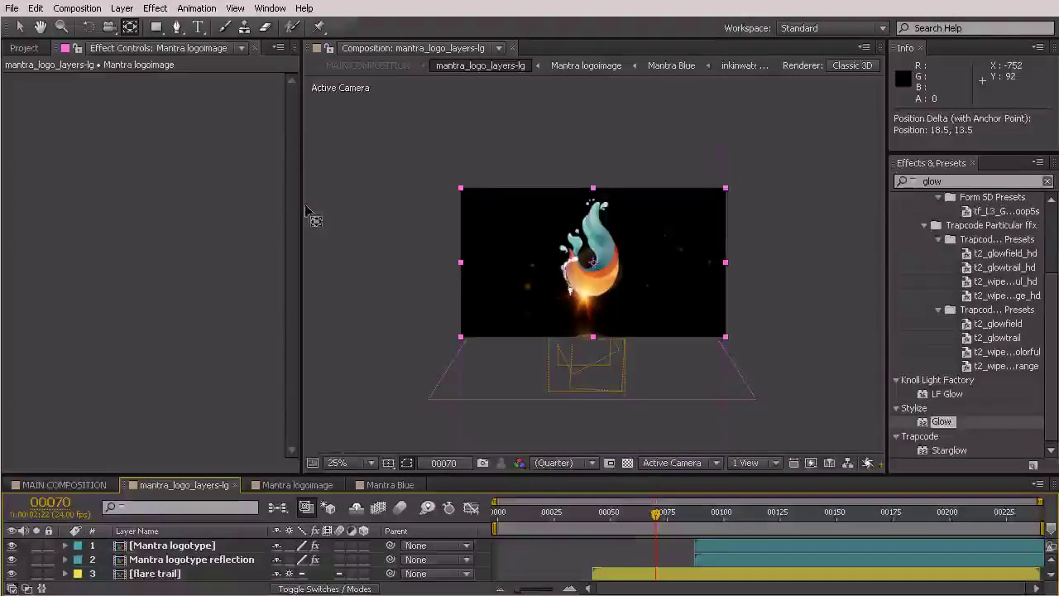
pyautogui.moveTo(300, 201); pyautogui.dragTo(126, 206)
pyautogui.scroll(2, 517, 216)
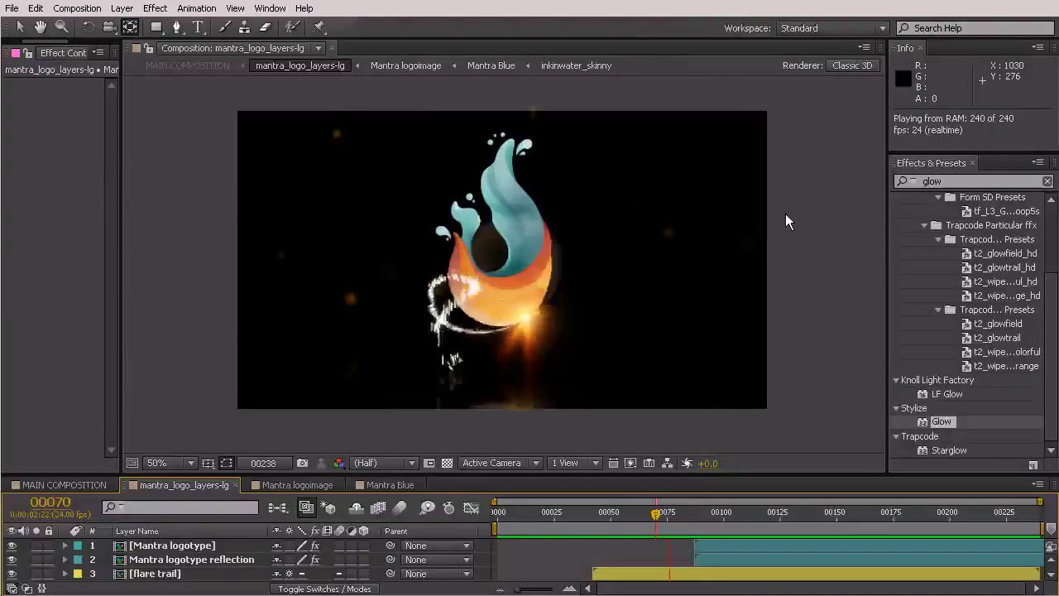
pyautogui.moveTo(658, 520); pyautogui.dragTo(633, 532)
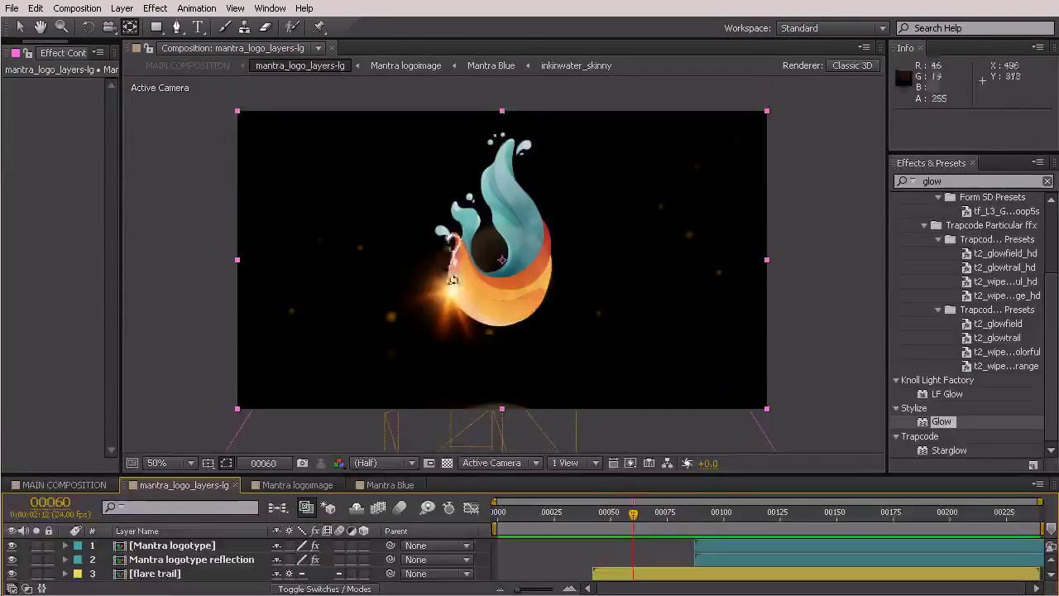
pyautogui.moveTo(637, 520); pyautogui.dragTo(615, 524)
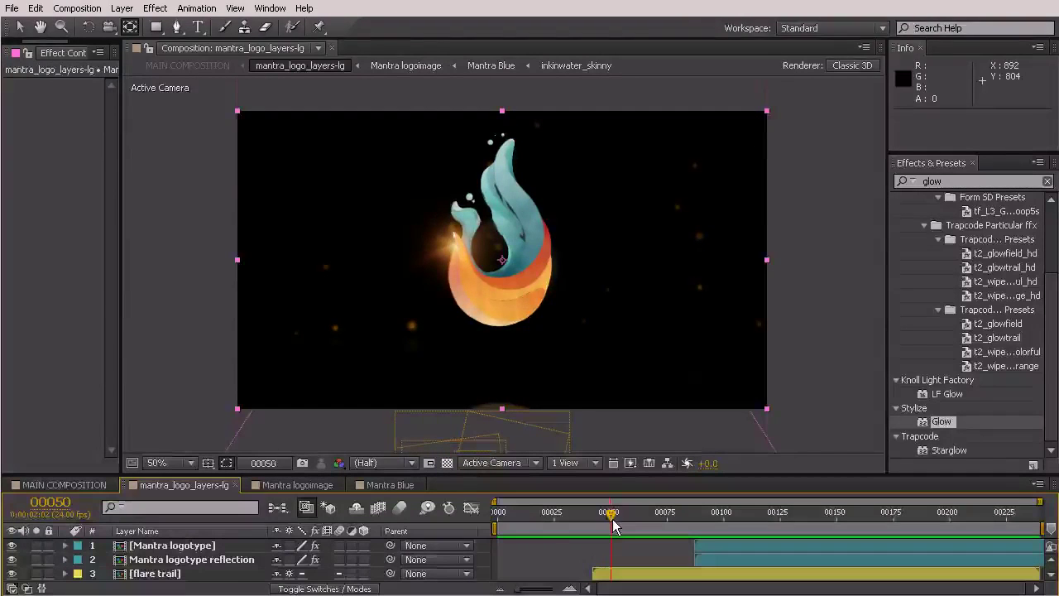
# Return to the Mantra Blue composition, select Drop L1 and Drop L2, and examine their timing against the other drops at frame 50
pyautogui.doubleClick(232, 547)
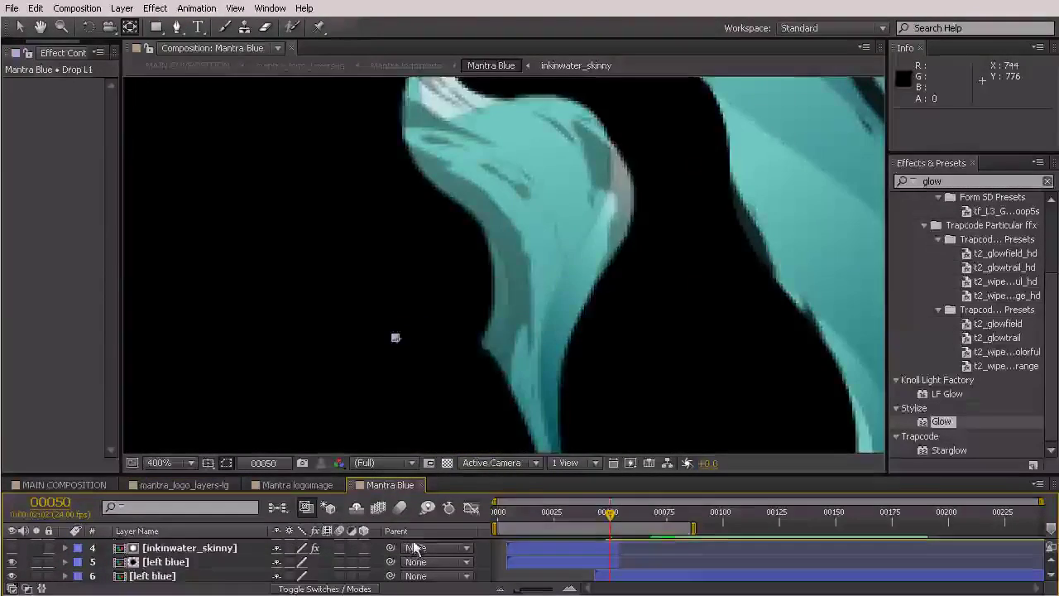
pyautogui.scroll(-2, 668, 196)
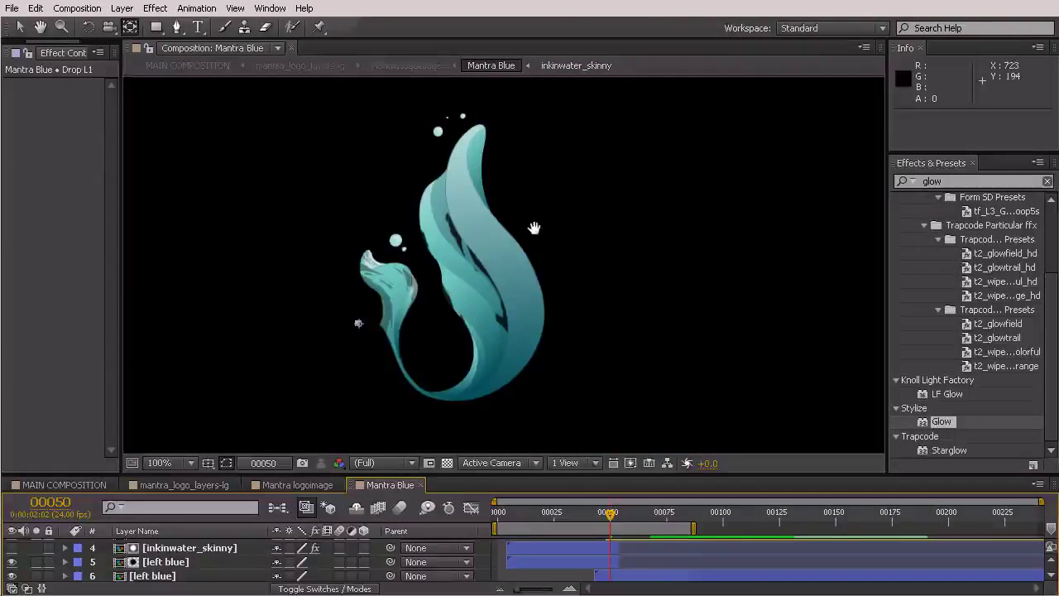
pyautogui.scroll(-5, 226, 566)
pyautogui.scroll(4, 226, 566)
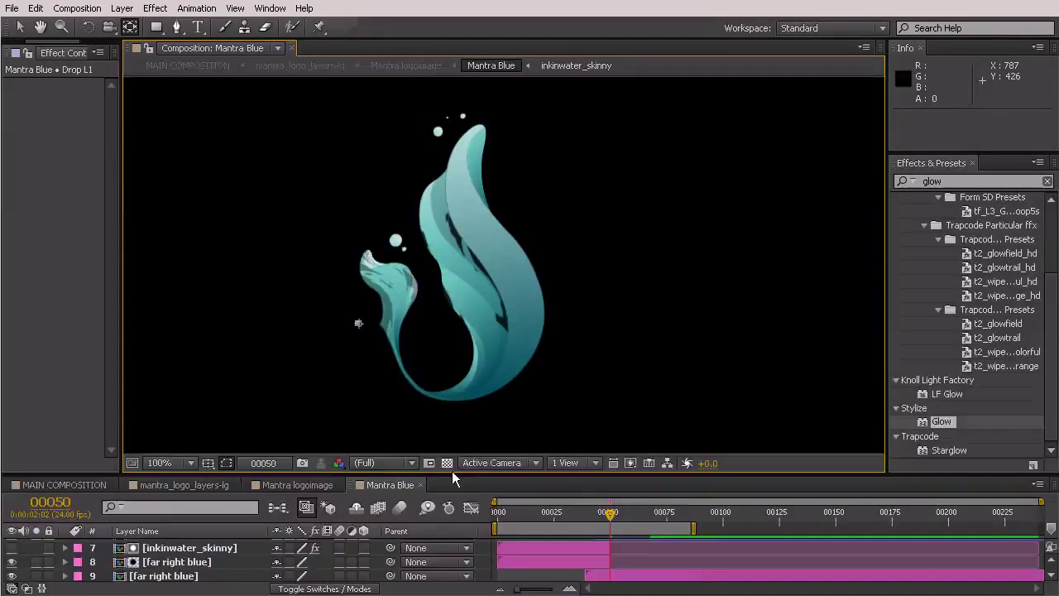
pyautogui.moveTo(450, 475); pyautogui.dragTo(450, 331)
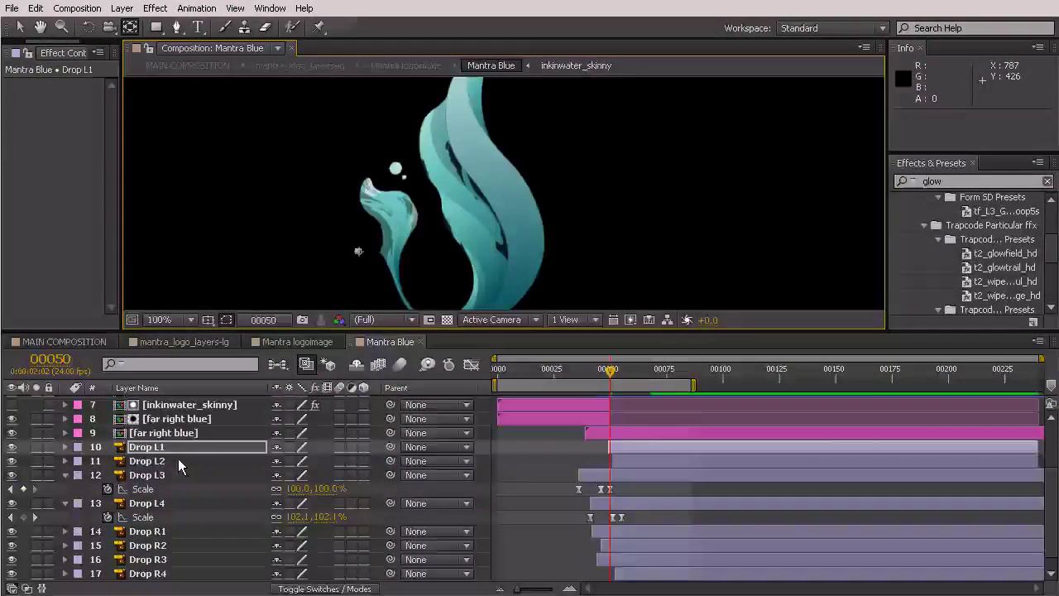
pyautogui.keyDown('shift'); pyautogui.click(178, 461); pyautogui.keyUp('shift')
pyautogui.scroll(2, 268, 495)
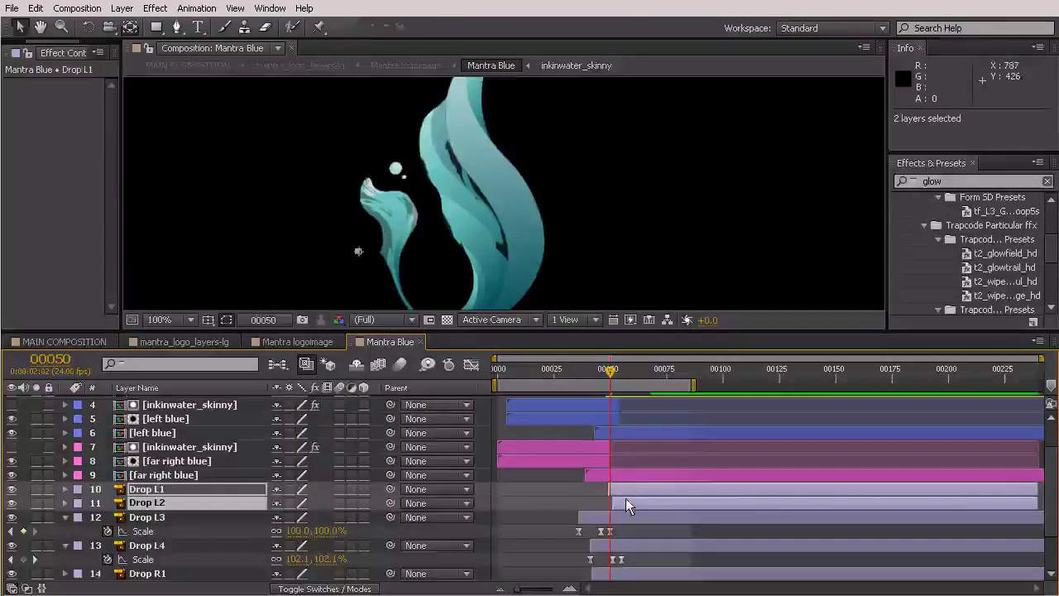
pyautogui.scroll(-2, 601, 262)
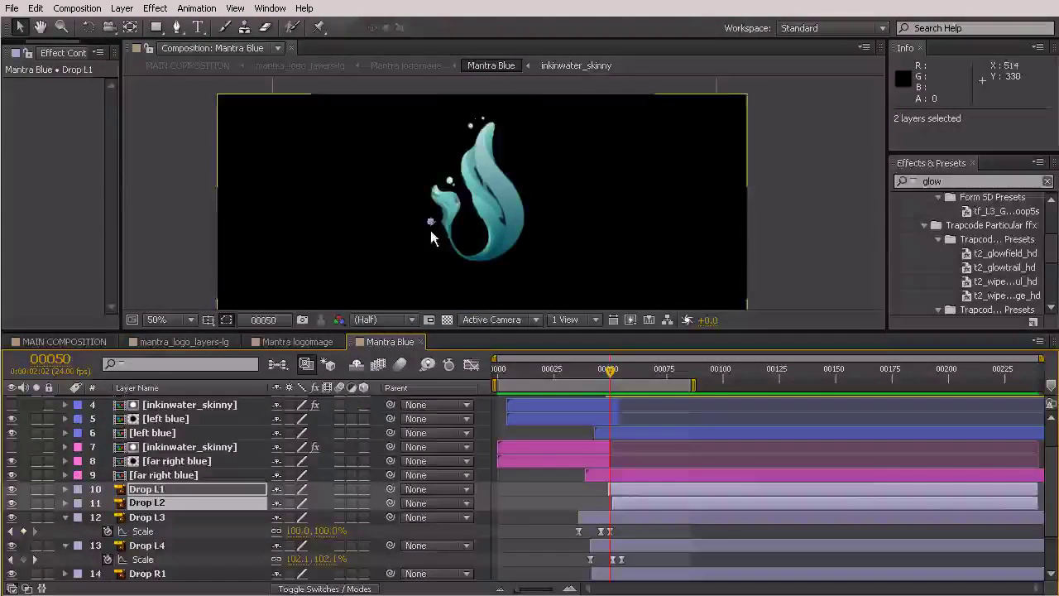
pyautogui.scroll(-3, 171, 542)
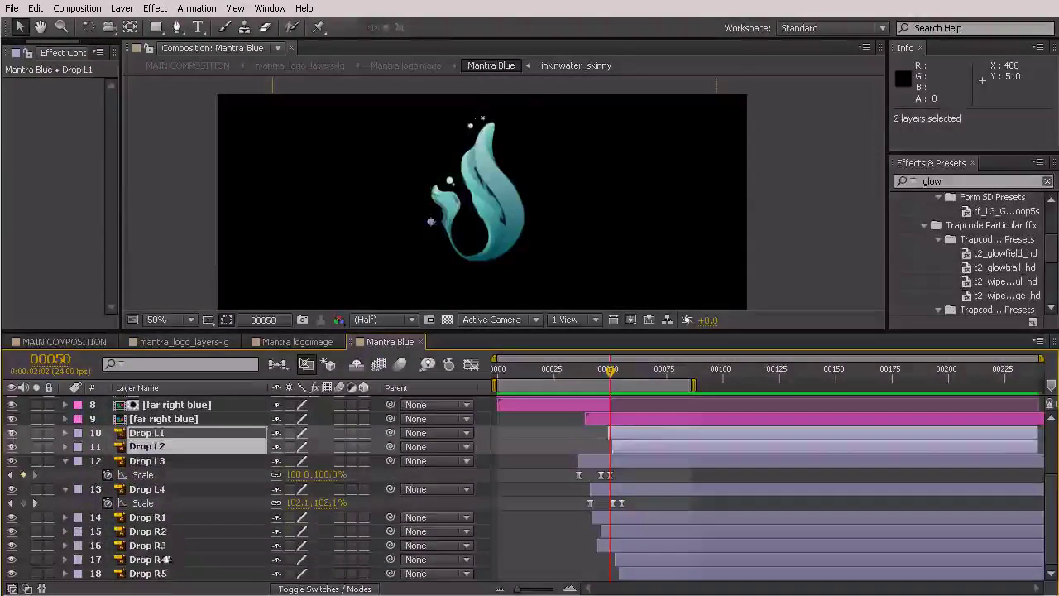
# Shift Drop R4 and Drop R5 together 4 frames earlier so Drop R4 starts at frame 48, and review the motion up to frame 59
pyautogui.click(166, 561)
pyautogui.keyDown('shift'); pyautogui.click(166, 575); pyautogui.keyUp('shift')
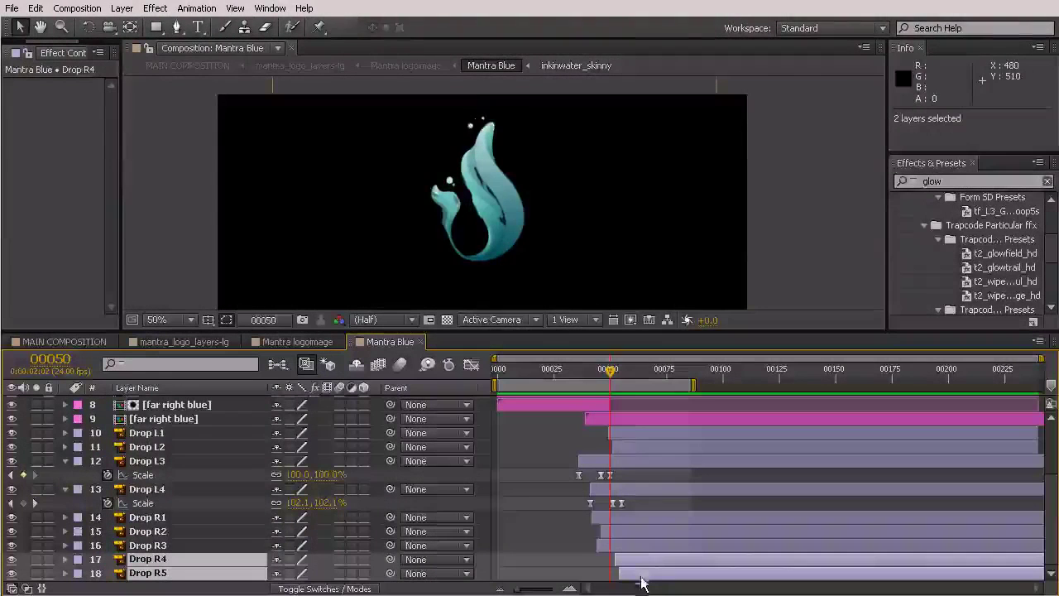
pyautogui.moveTo(610, 371)
pyautogui.mouseDown()
pyautogui.moveTo(646, 379)
pyautogui.moveTo(593, 372)
pyautogui.moveTo(609, 374)
pyautogui.mouseUp()
pyautogui.moveTo(627, 565); pyautogui.dragTo(623, 565)
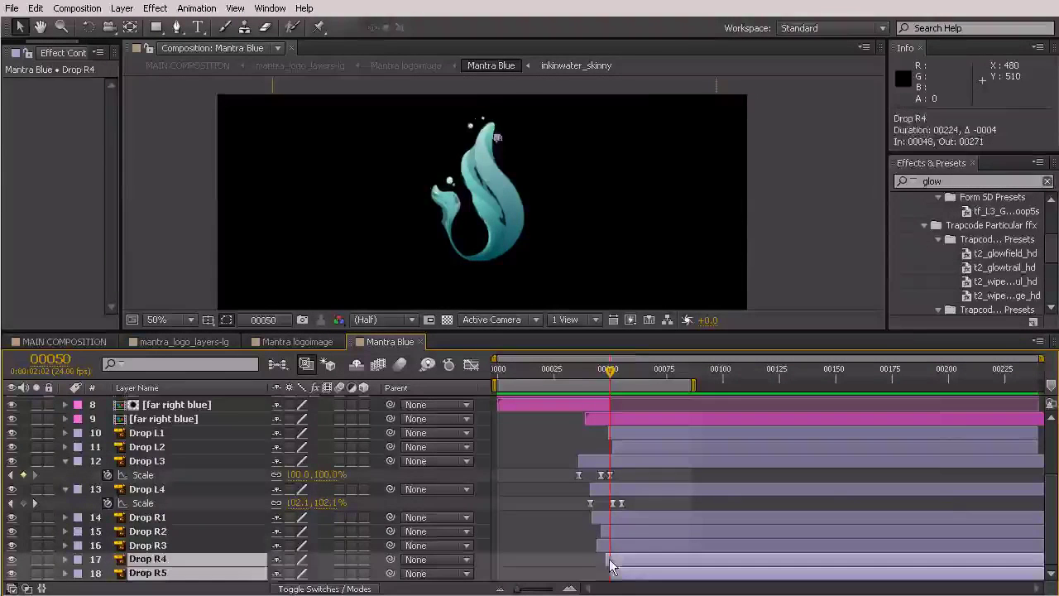
pyautogui.click(571, 541)
pyautogui.moveTo(599, 364); pyautogui.dragTo(631, 414)
# Shift Drop R4 and Drop R5 further back to start at about frames 42 and 44, and review the motion up to frame 62
pyautogui.click(629, 560)
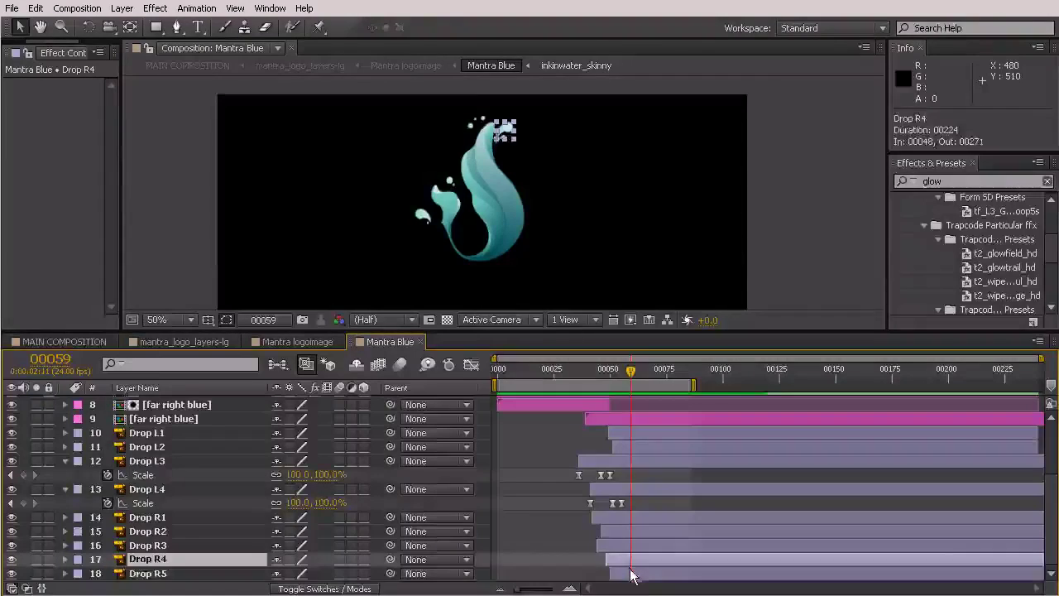
pyautogui.keyDown('shift'); pyautogui.click(640, 574); pyautogui.keyUp('shift')
pyautogui.moveTo(652, 574); pyautogui.dragTo(638, 572)
pyautogui.moveTo(581, 375); pyautogui.dragTo(634, 405)
pyautogui.click(635, 502)
pyautogui.moveTo(576, 375); pyautogui.dragTo(637, 431)
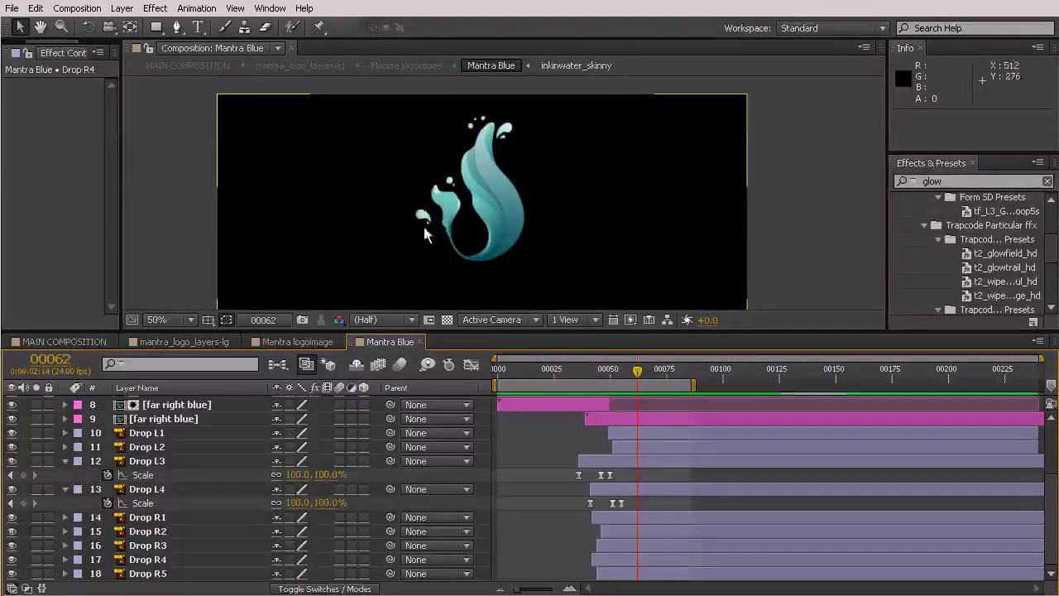
# Review the logo reveal in the mantra_logo_layers-lg composition through to frame 239 and enlarge the viewer to show the whole frame
pyautogui.click(175, 340)
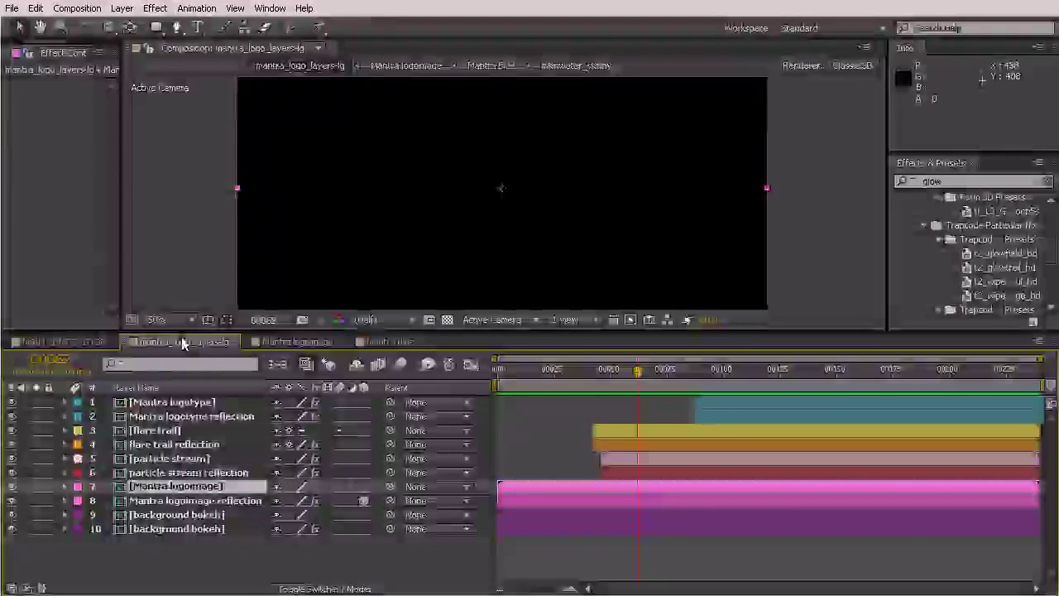
pyautogui.moveTo(613, 391); pyautogui.dragTo(867, 388)
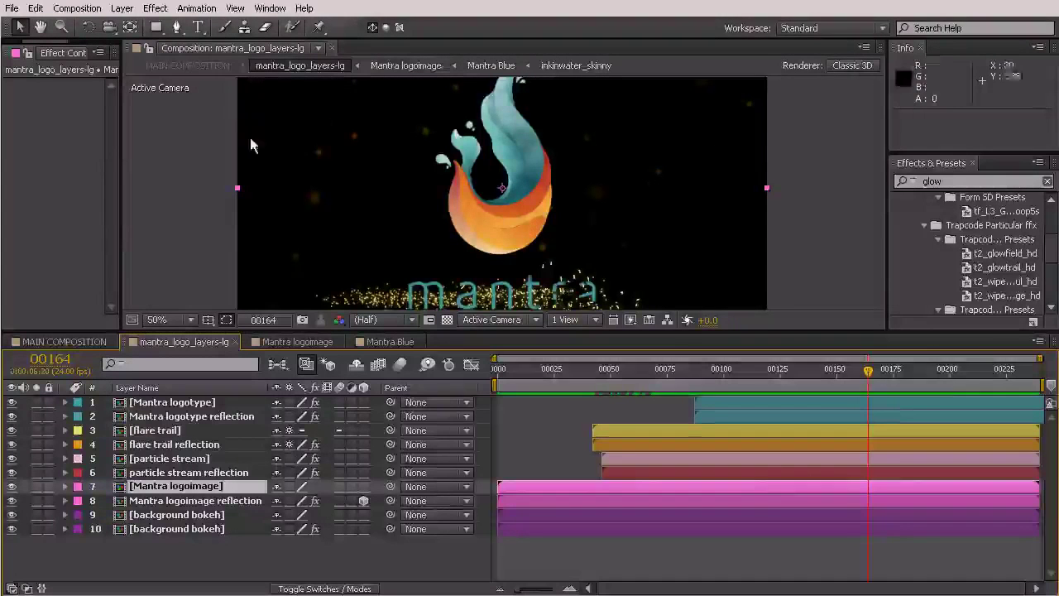
pyautogui.moveTo(868, 372); pyautogui.dragTo(1045, 379)
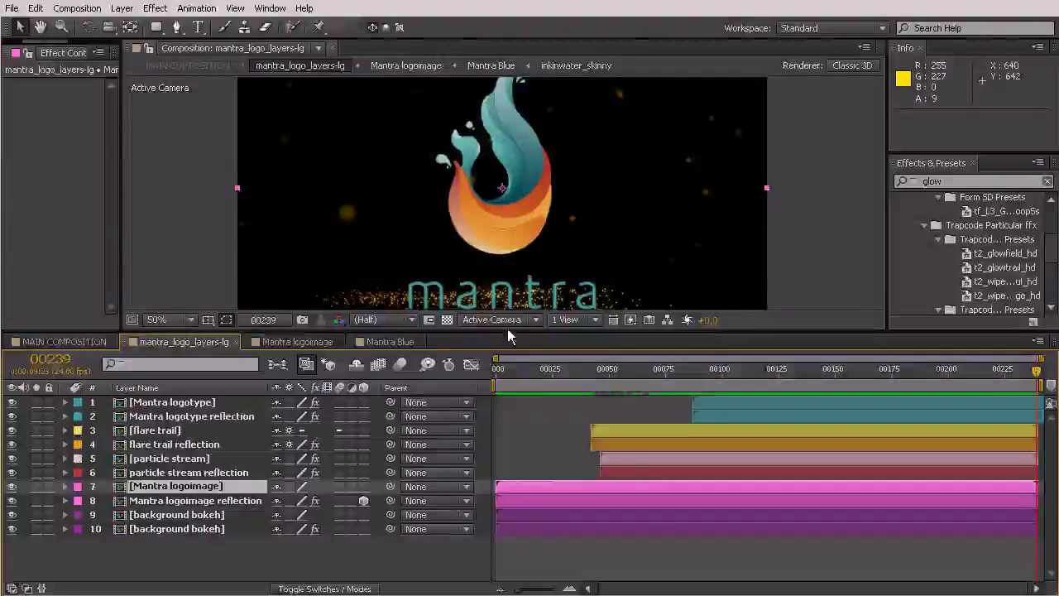
pyautogui.moveTo(507, 331); pyautogui.dragTo(506, 397)
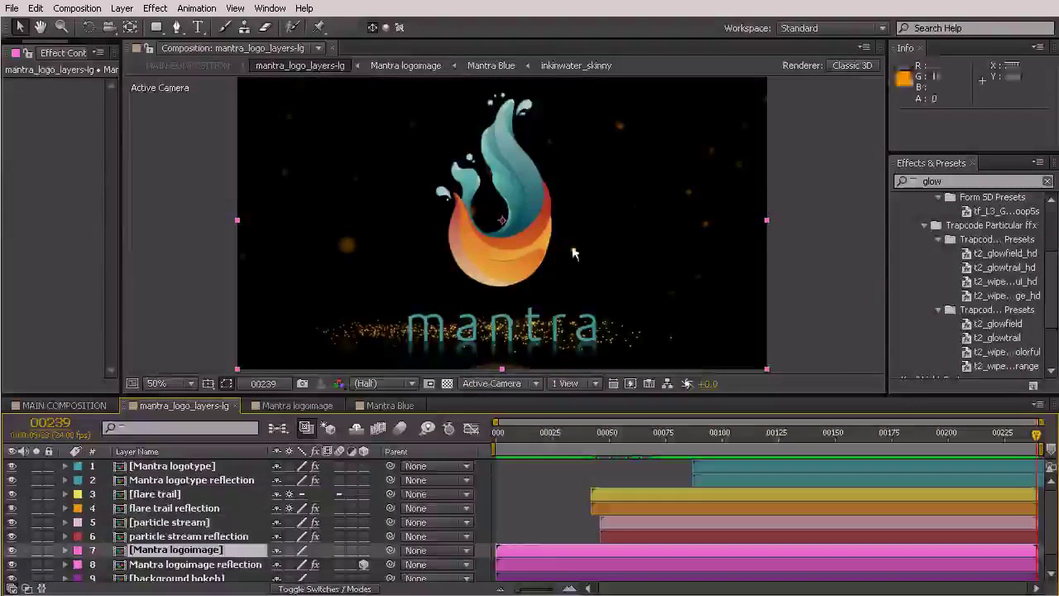